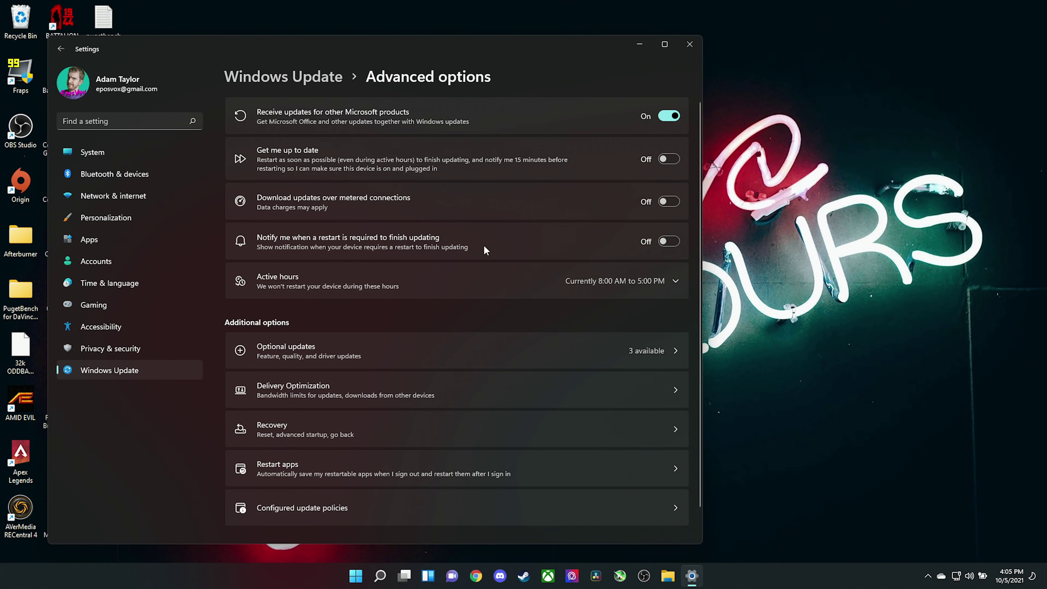
- Turn on restart notifications for updates and set active hours to be adjusted manually
click(671, 240)
click(643, 279)
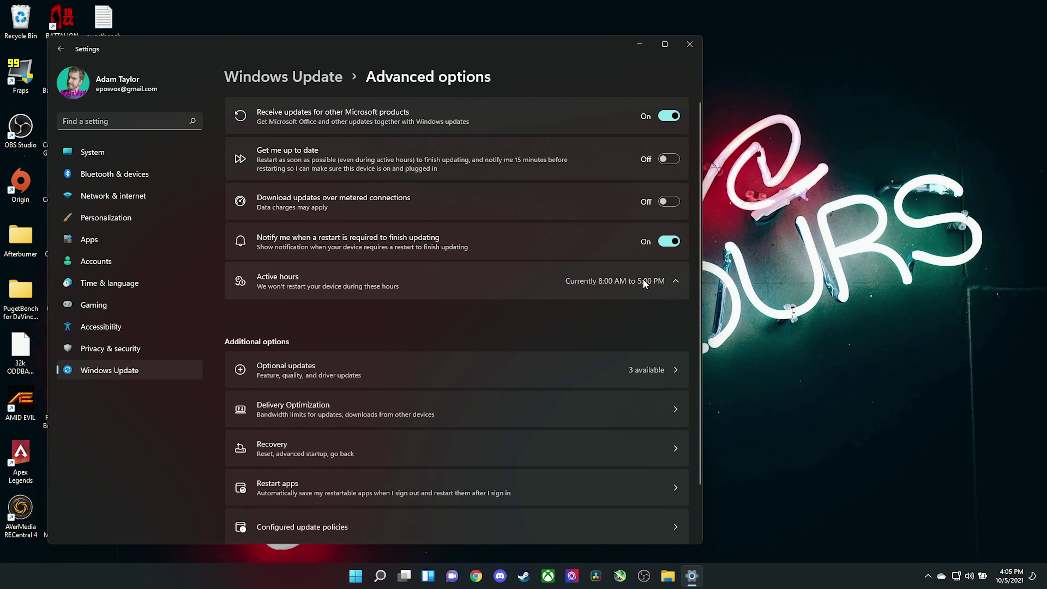
click(638, 312)
click(629, 295)
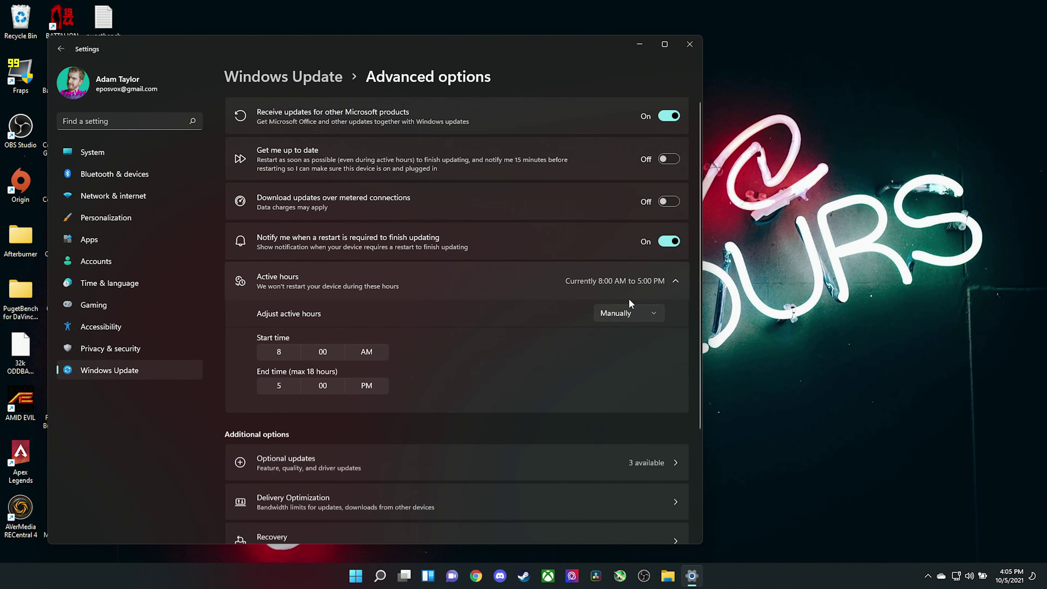
- Set the active hours to start at 11:00 AM and end at 9:00 PM
click(285, 358)
scroll(289, 371, down, 2)
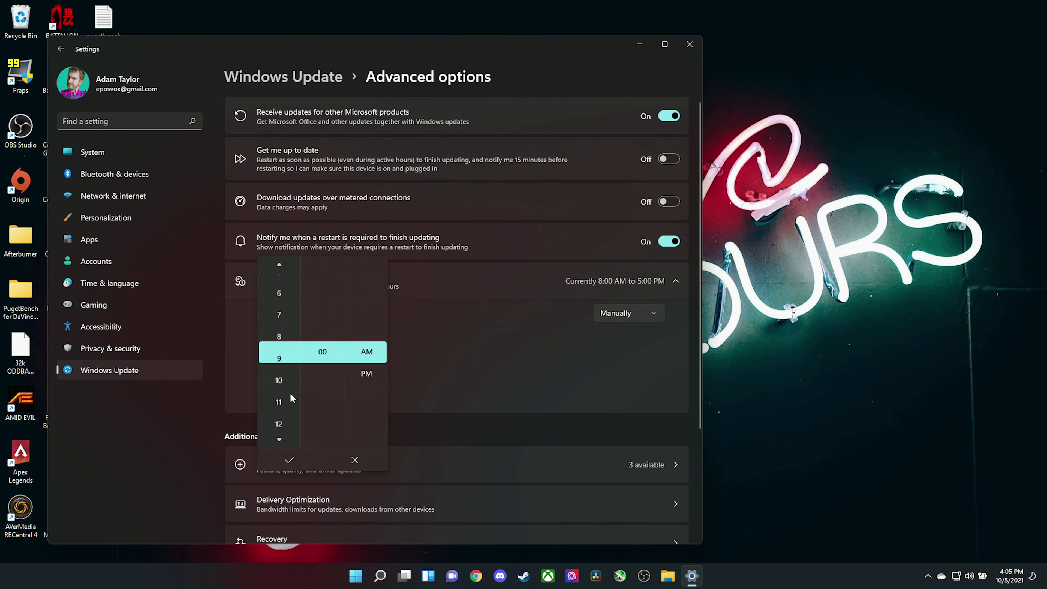
scroll(286, 382, down, 1)
click(287, 459)
click(287, 382)
scroll(290, 413, down, 3)
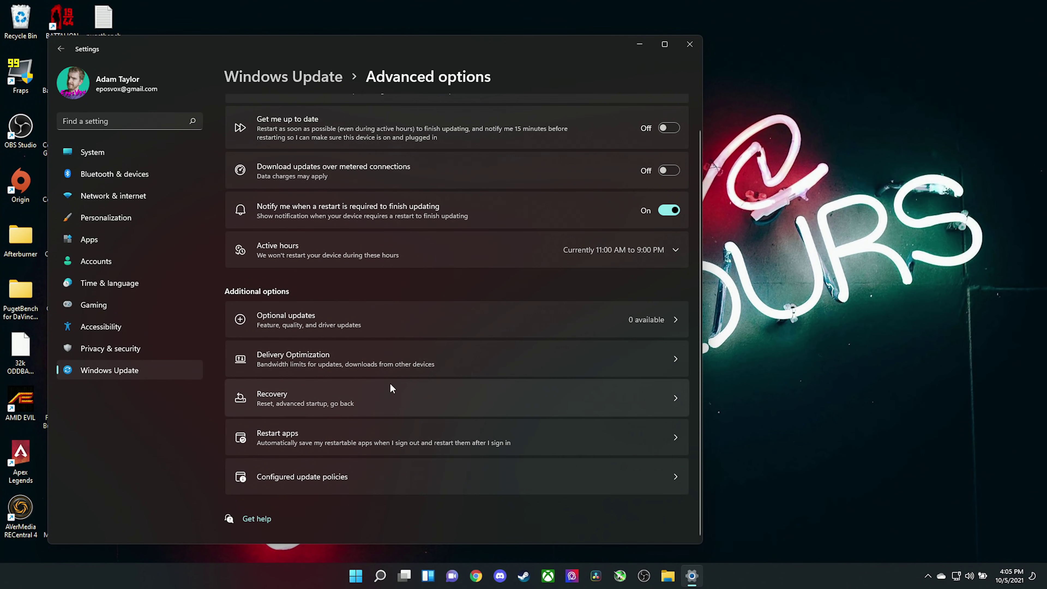
- Review the Delivery Optimization page and its advanced download and upload bandwidth limits, then return to the update advanced options
click(409, 369)
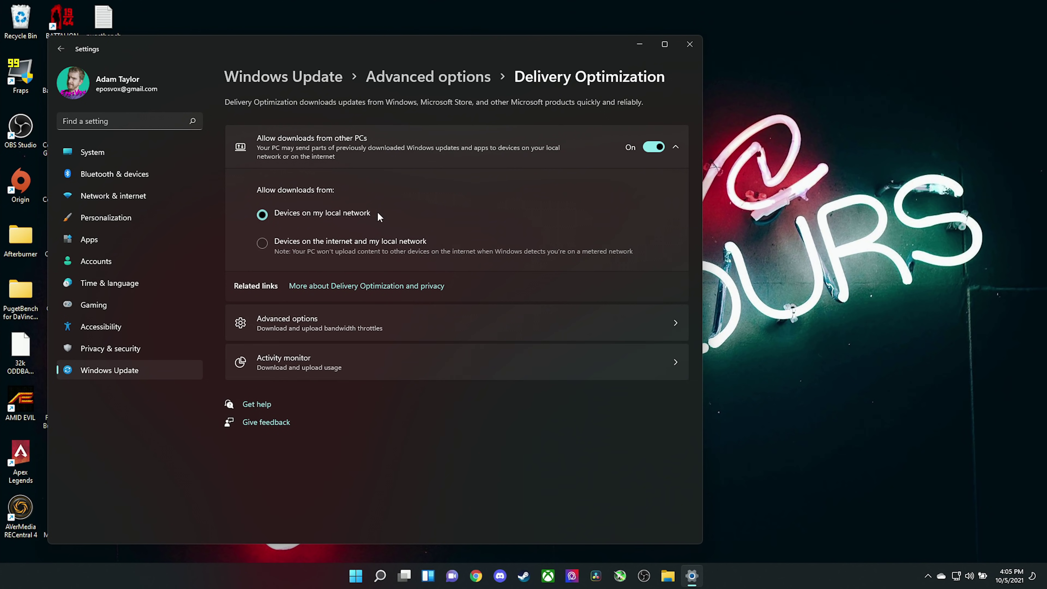
click(384, 324)
scroll(412, 338, down, 2)
scroll(412, 350, down, 1)
scroll(410, 349, up, 2)
scroll(410, 349, down, 3)
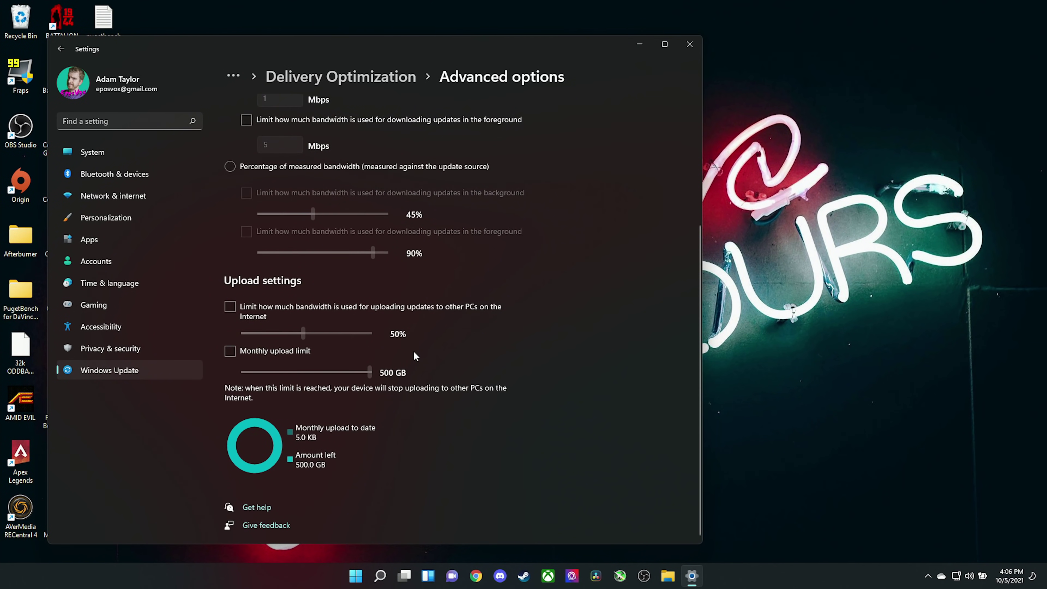
key(alt+Left)
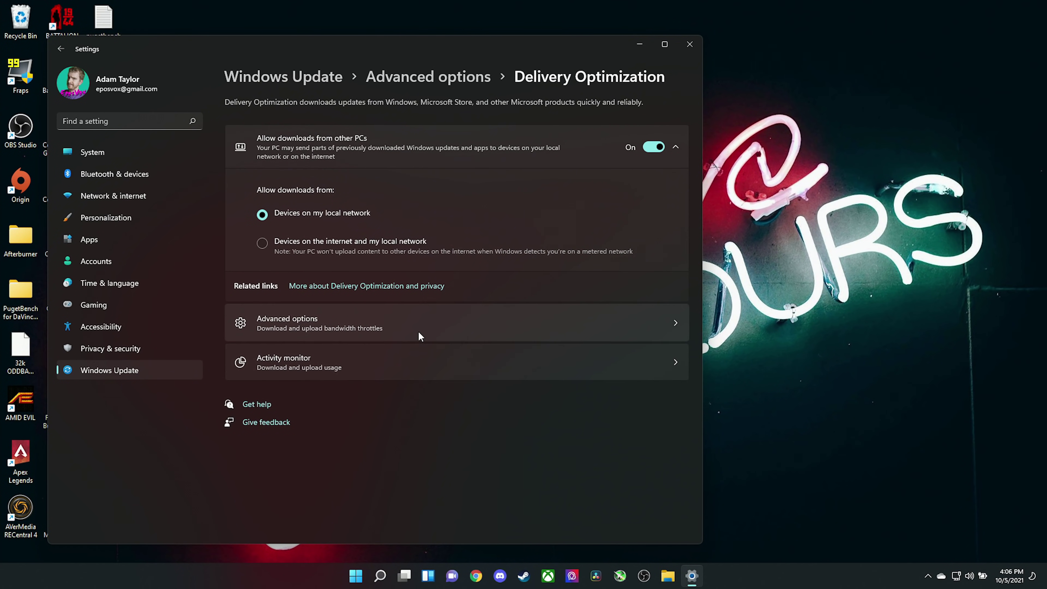
key(alt+Left)
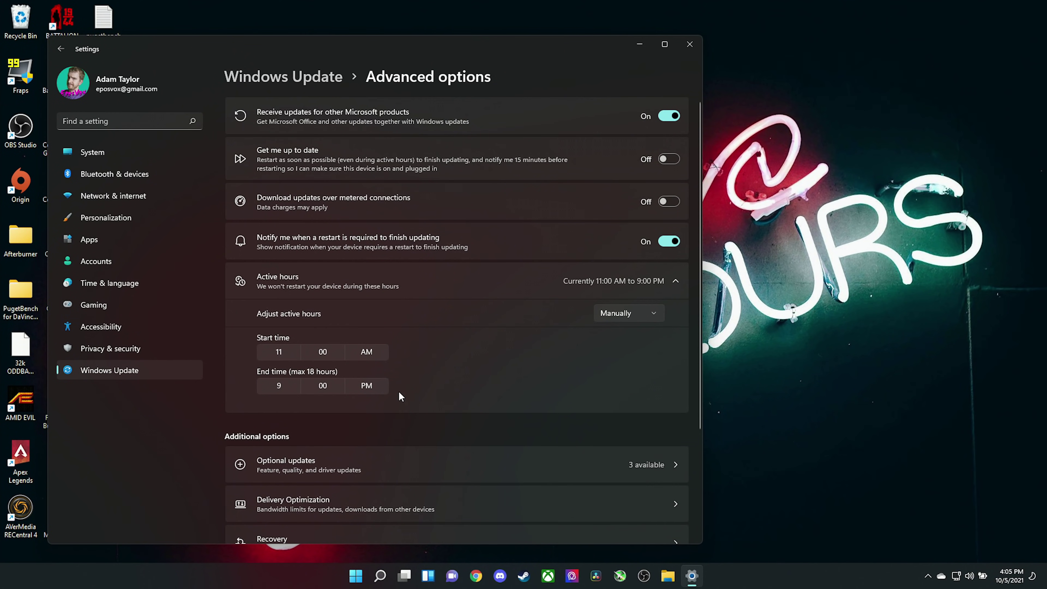
- Download and install all three optional Realtek driver updates, and return to the advanced update options
scroll(398, 392, down, 3)
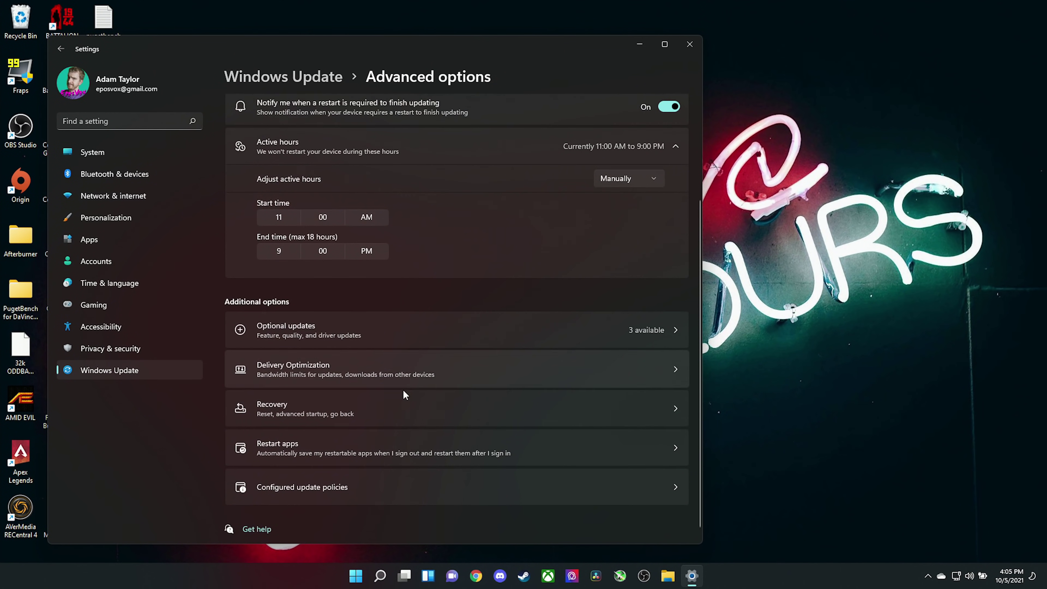
click(661, 336)
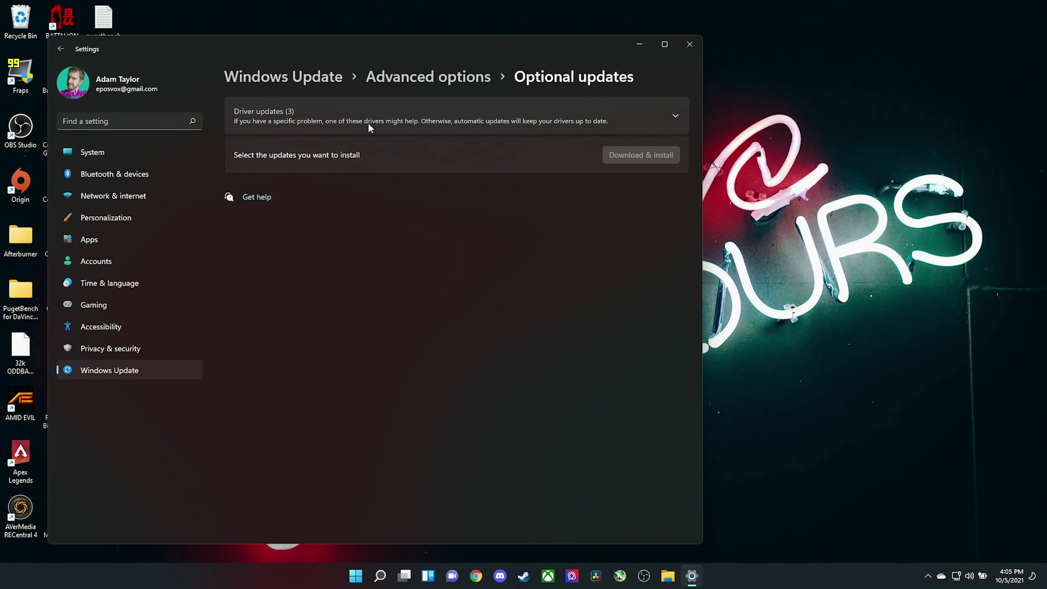
click(368, 123)
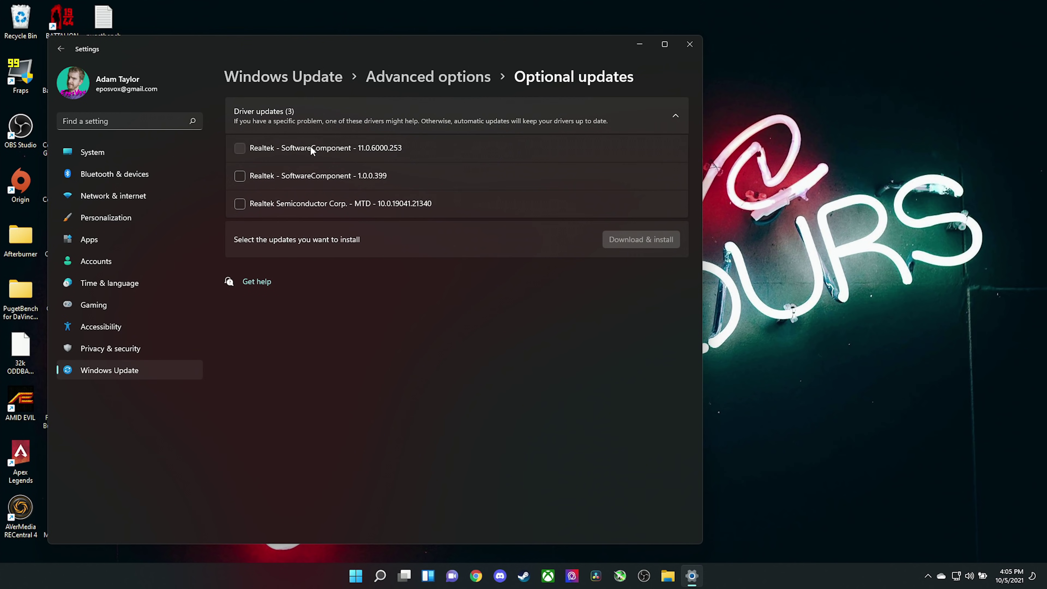
click(295, 178)
click(299, 202)
click(641, 240)
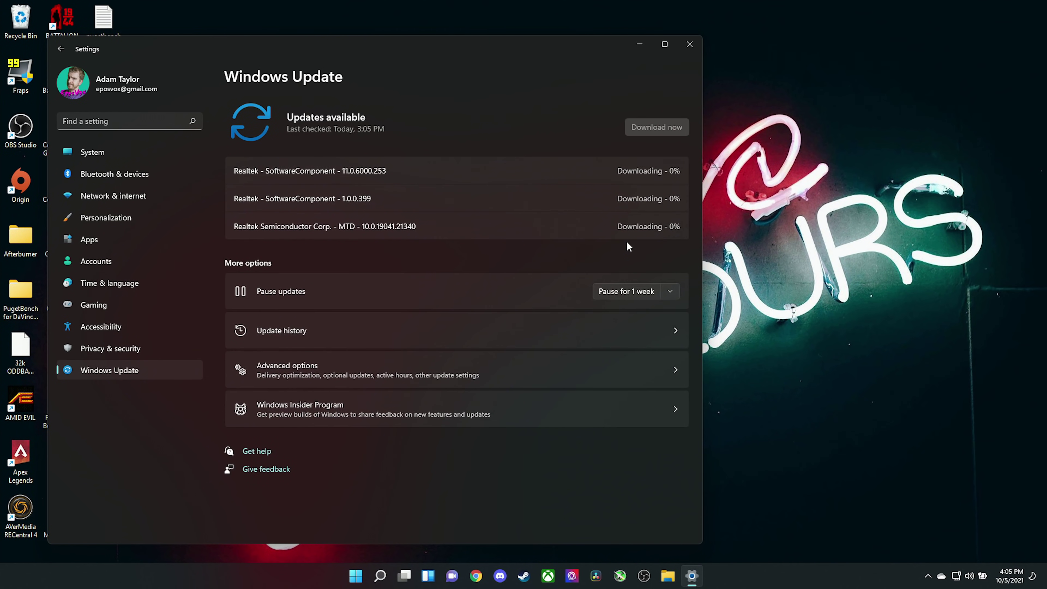
click(357, 379)
scroll(378, 395, down, 2)
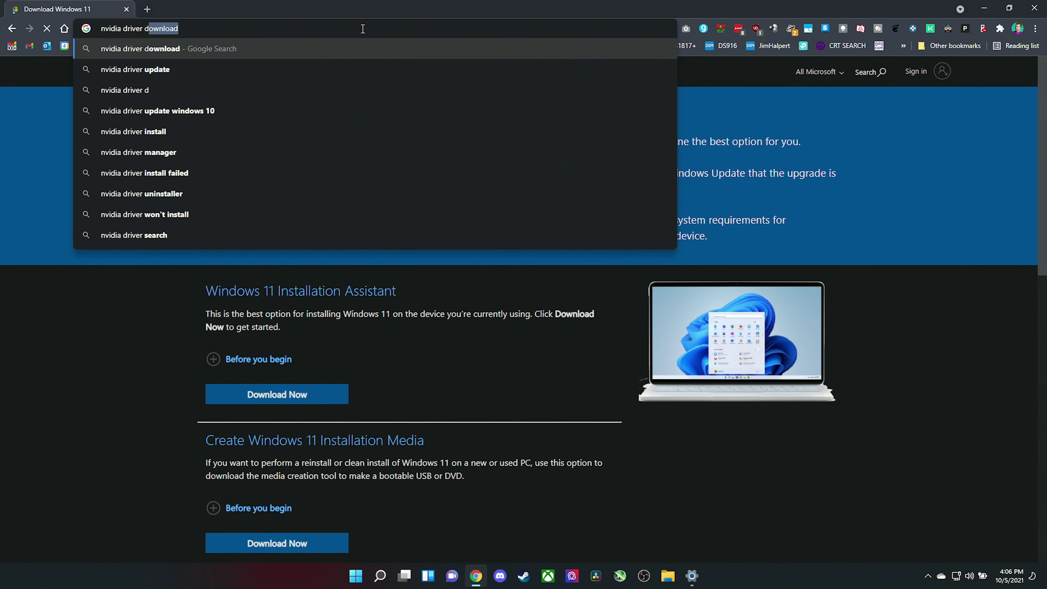
- In Chrome, search Google for "nvidia driver download" and open NVIDIA's Download Drivers page
text(ownload)
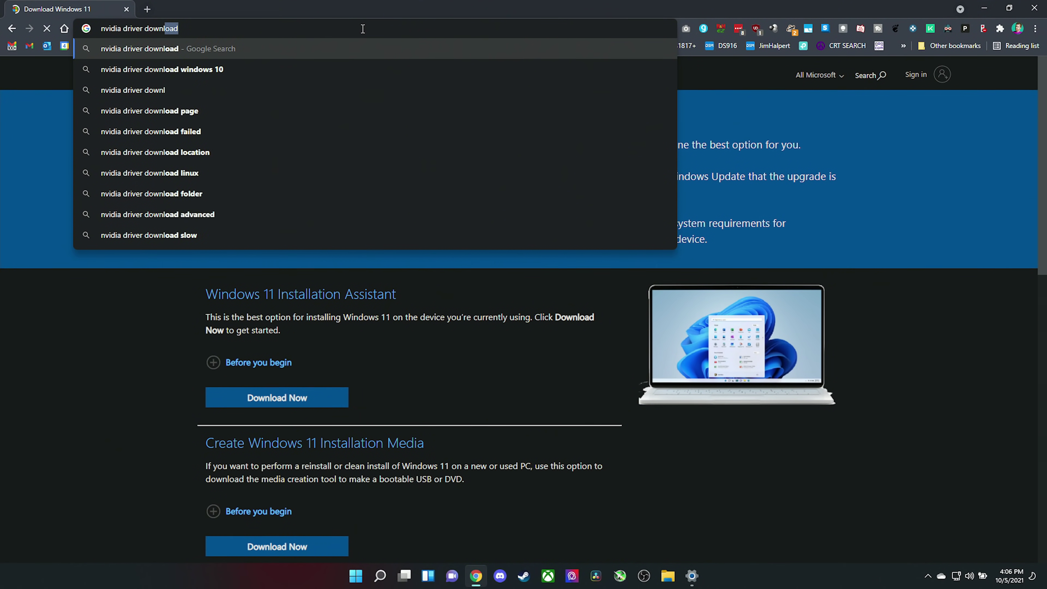
key(Return)
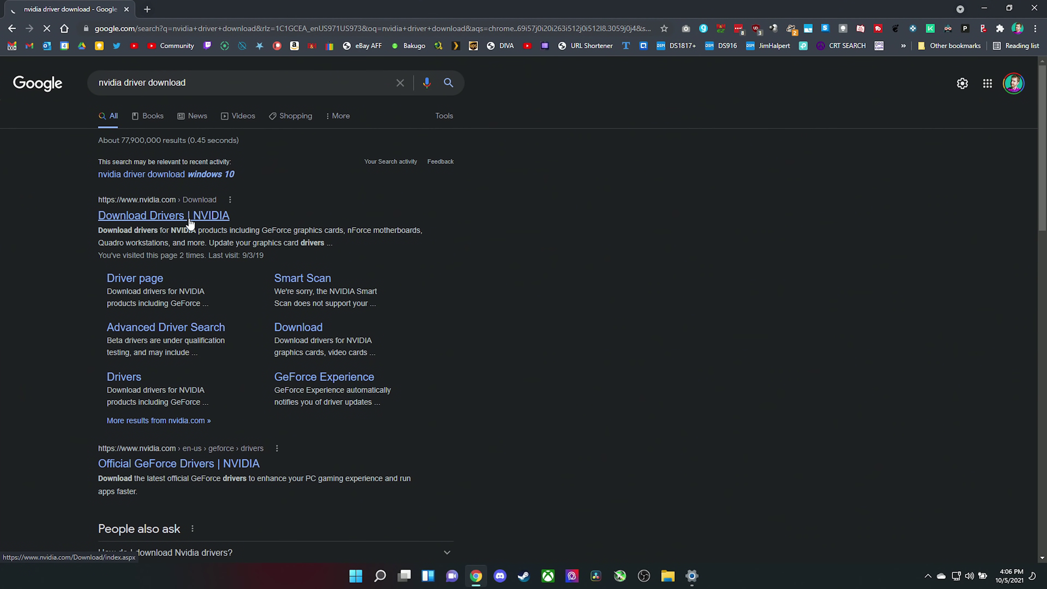
click(189, 223)
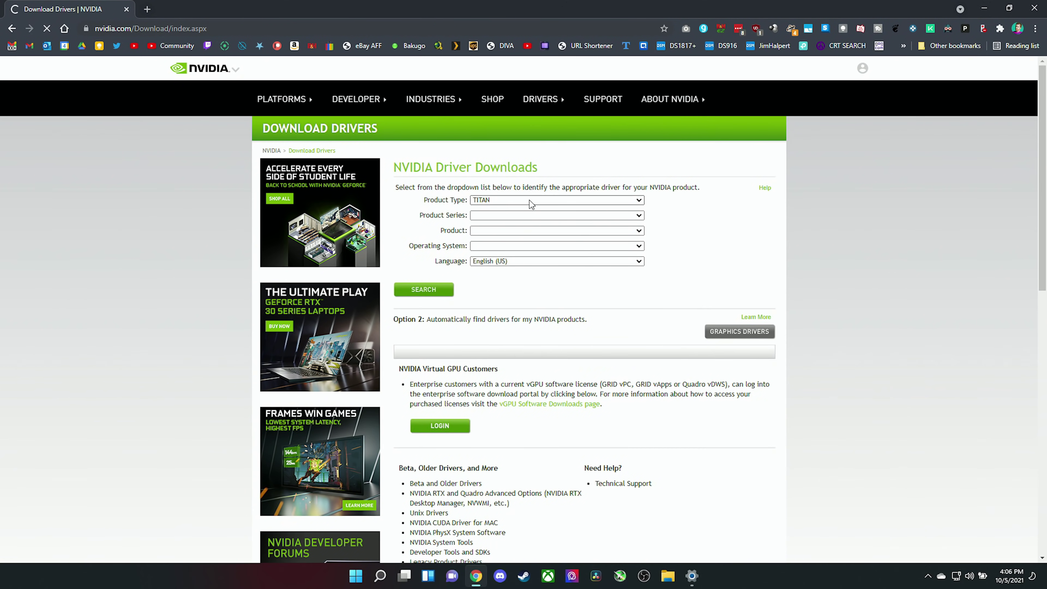
- Select NVIDIA RTX / Quadro as the driver's product type and look through the product series and product choices
click(529, 200)
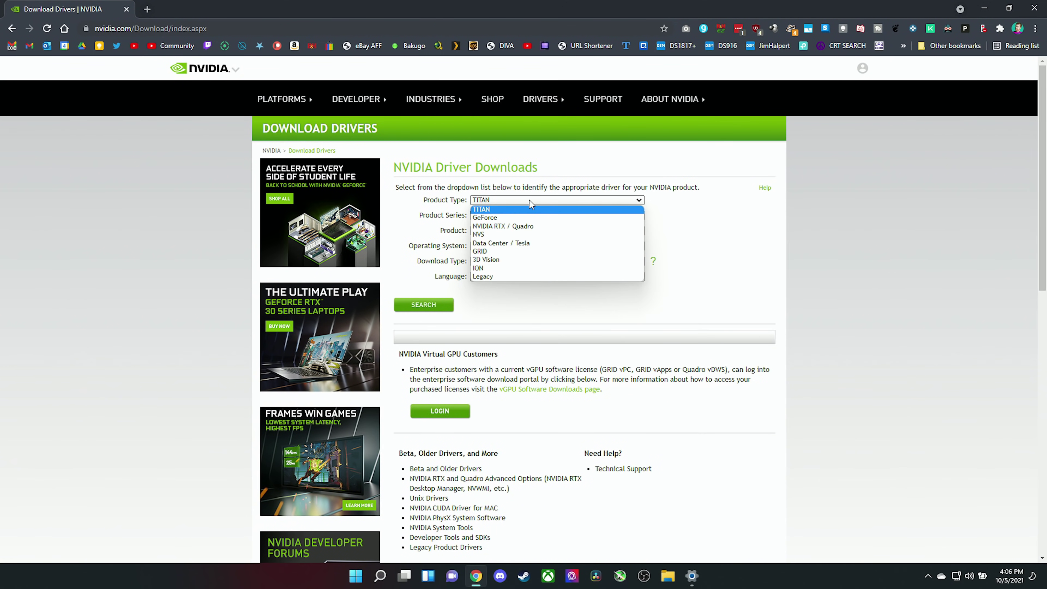
click(520, 227)
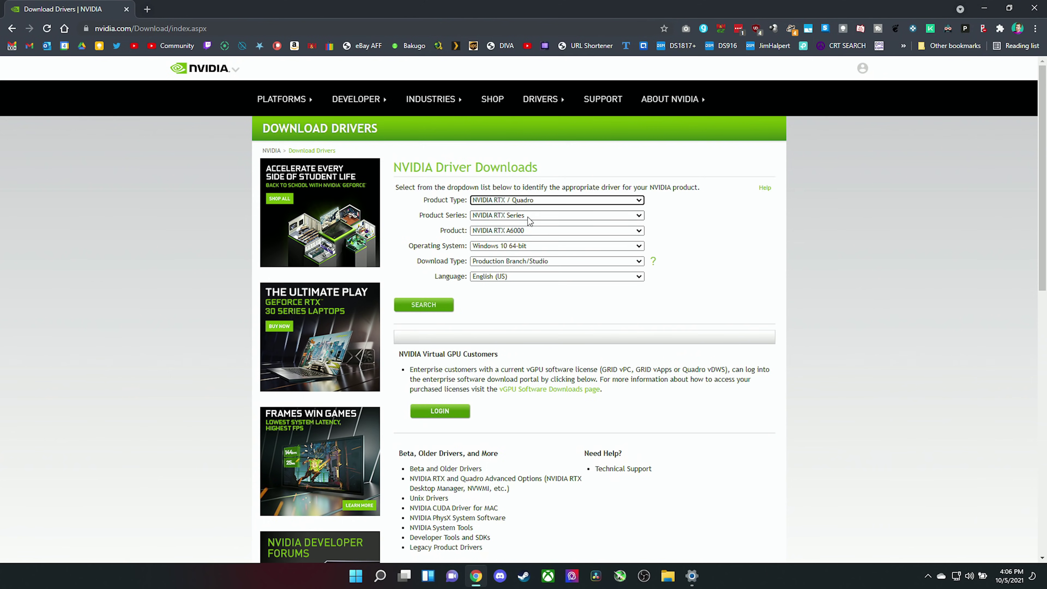
click(528, 216)
click(530, 233)
click(541, 234)
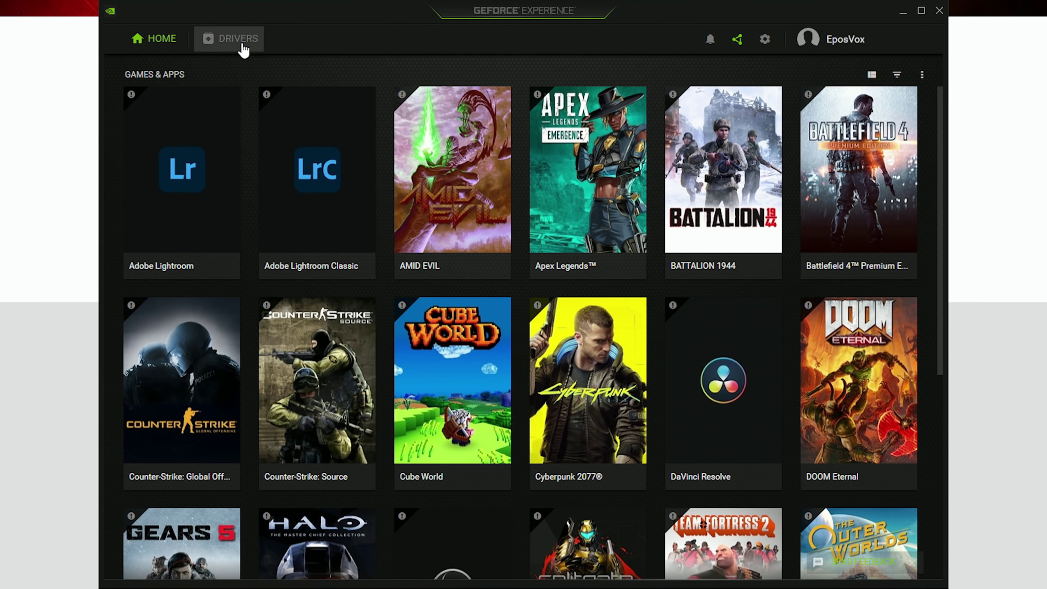
- Switch to GeForce Experience, check for graphics driver updates and look over the Game Ready Driver information
click(245, 48)
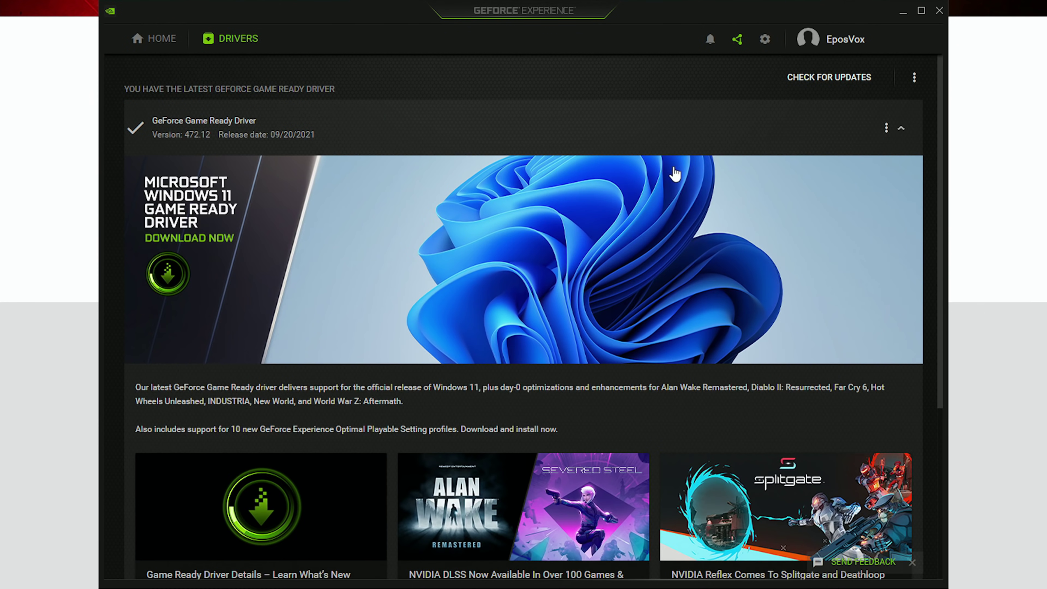
click(826, 88)
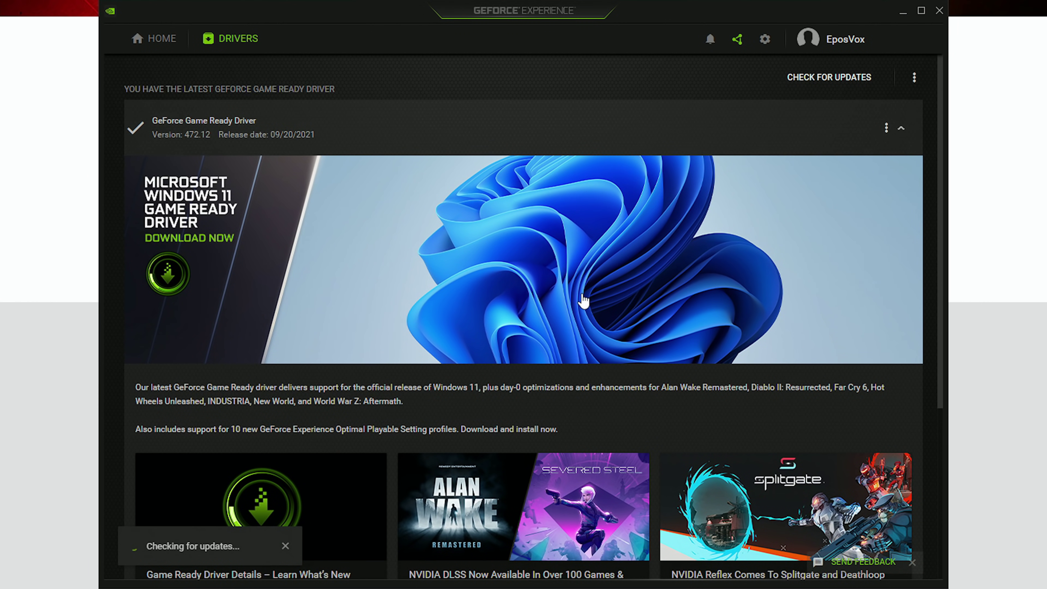
scroll(741, 319, down, 3)
scroll(771, 320, up, 3)
click(216, 244)
scroll(475, 351, down, 20)
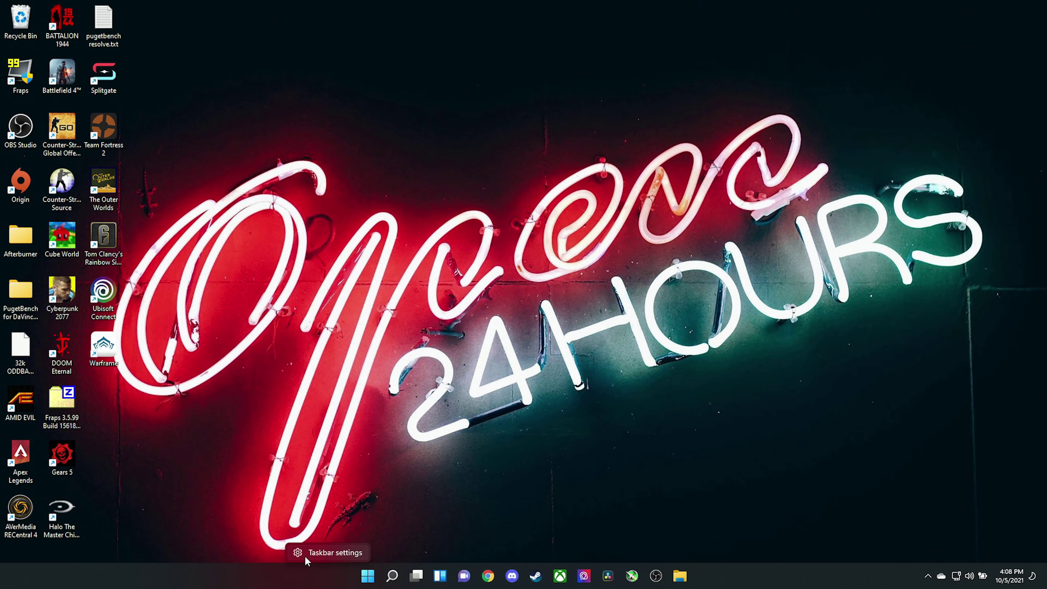
- Open the Windows taskbar settings
click(304, 555)
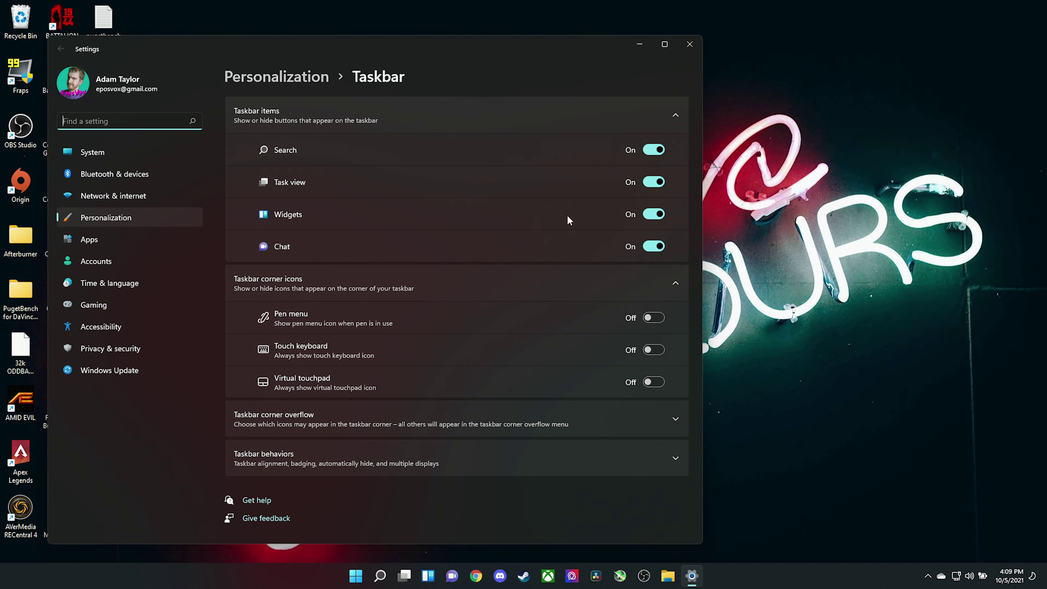
- Try hiding the Search, Task view and Widgets items from the taskbar one by one, restoring each
click(655, 150)
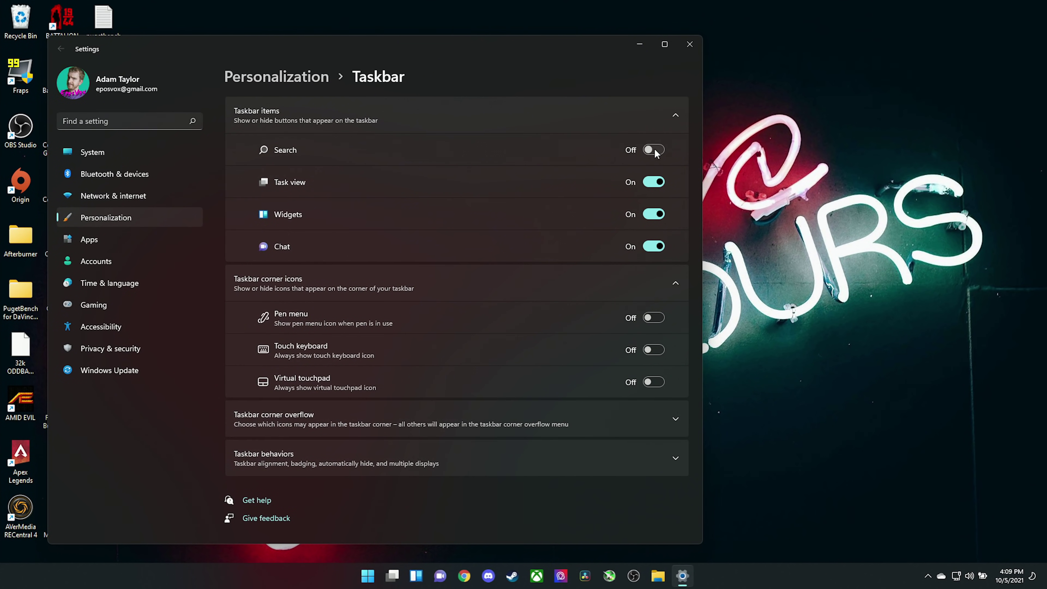
click(654, 183)
click(654, 182)
click(655, 215)
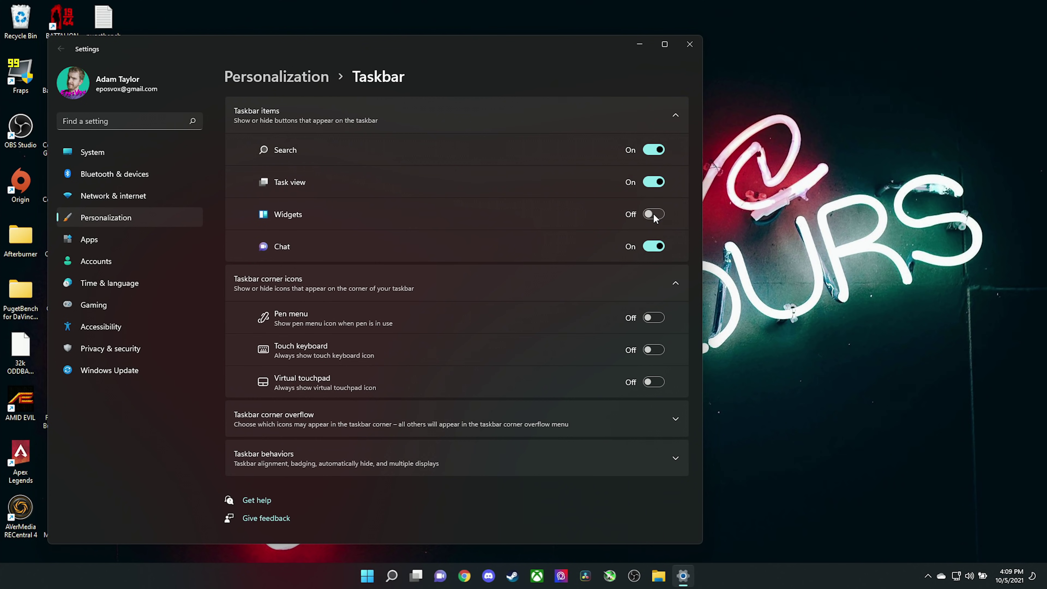
click(654, 216)
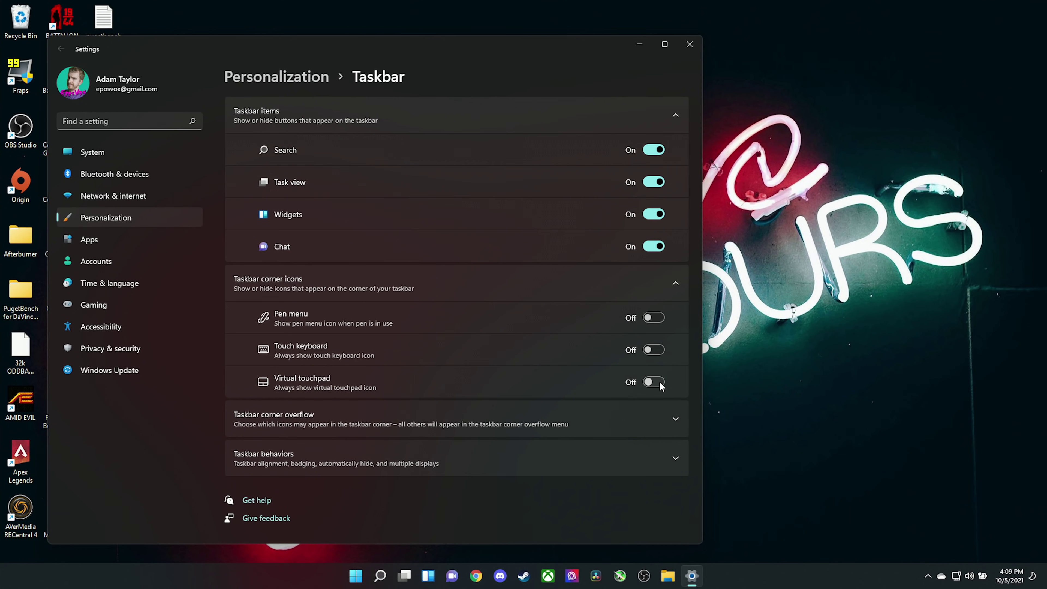
- In the taskbar corner overflow settings, turn off Microsoft OneDrive and turn on MSI True Color and Steam
click(542, 429)
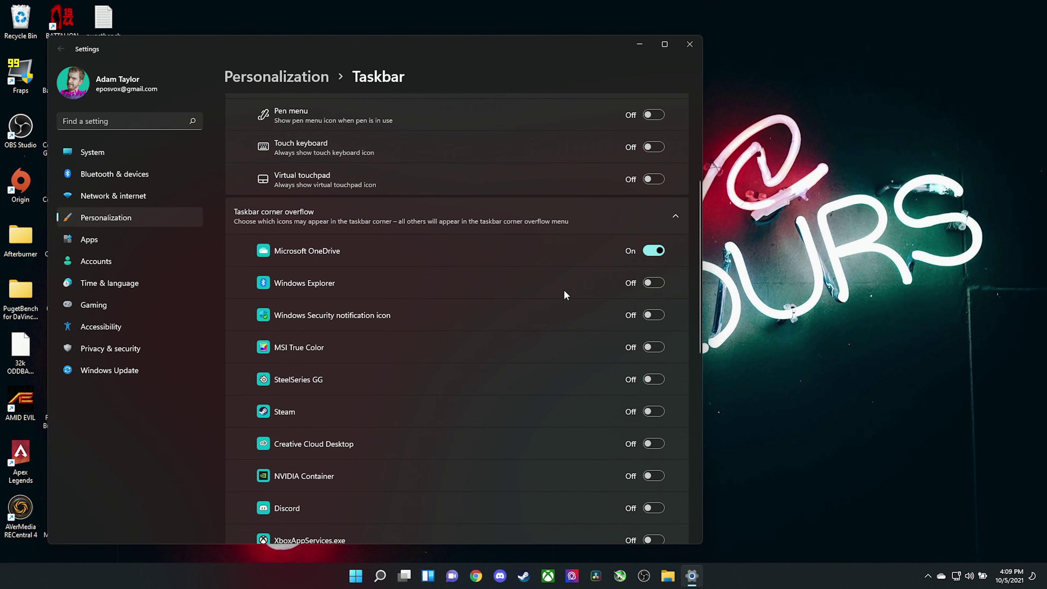
scroll(627, 241, down, 2)
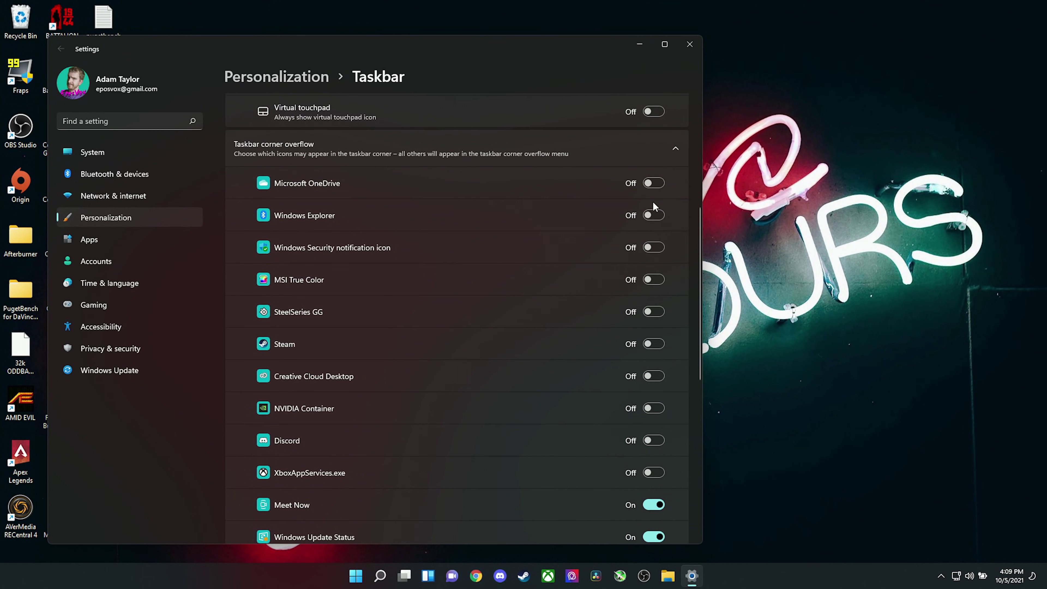
click(651, 279)
scroll(506, 308, down, 2)
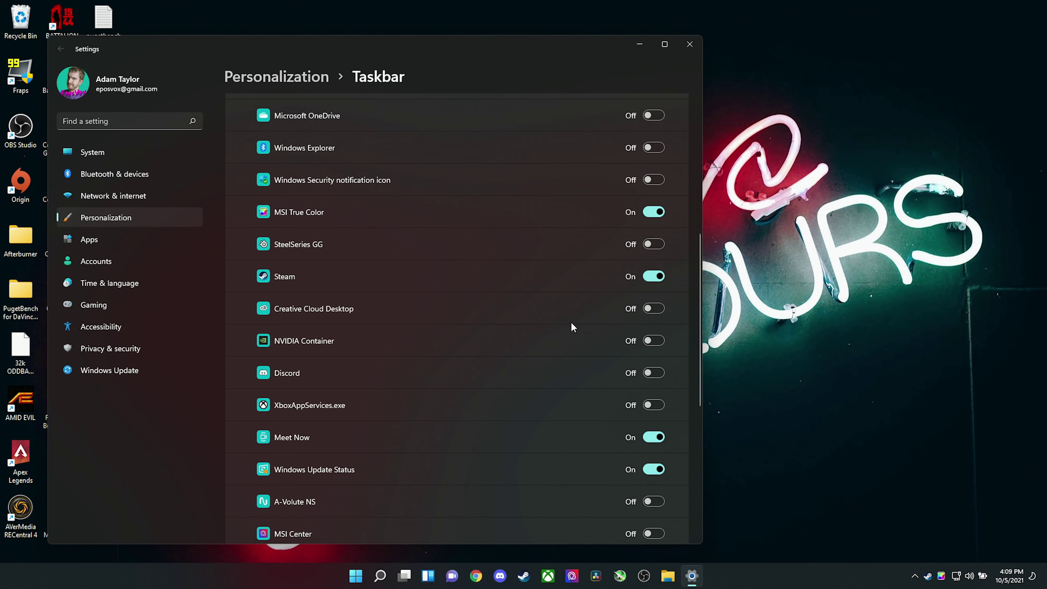
- Turn on the Discord and OBS Studio corner icons, and turn off Meet Now and Windows Update Status
scroll(618, 376, down, 4)
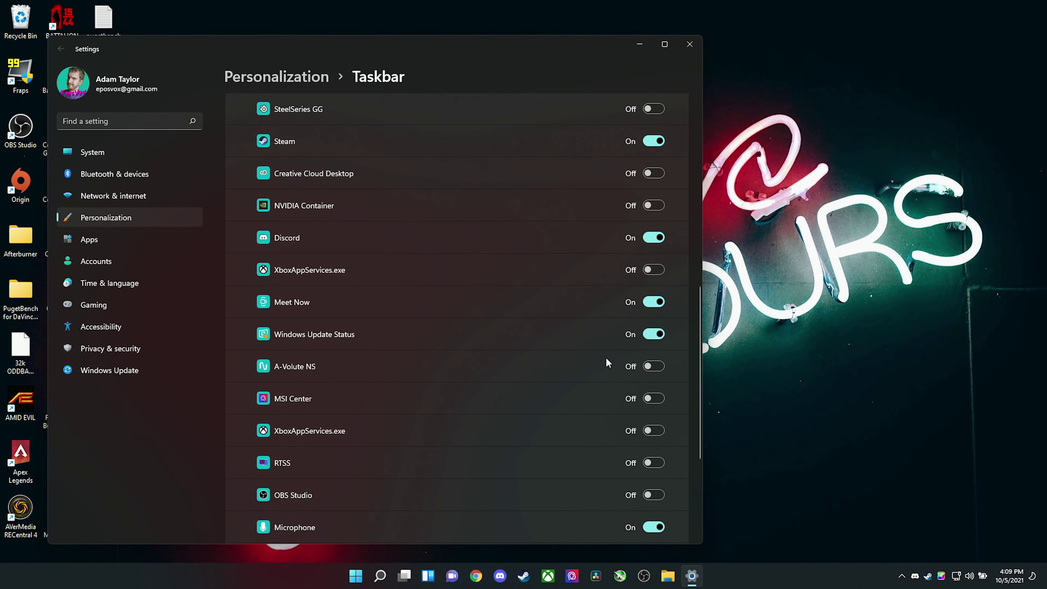
click(648, 307)
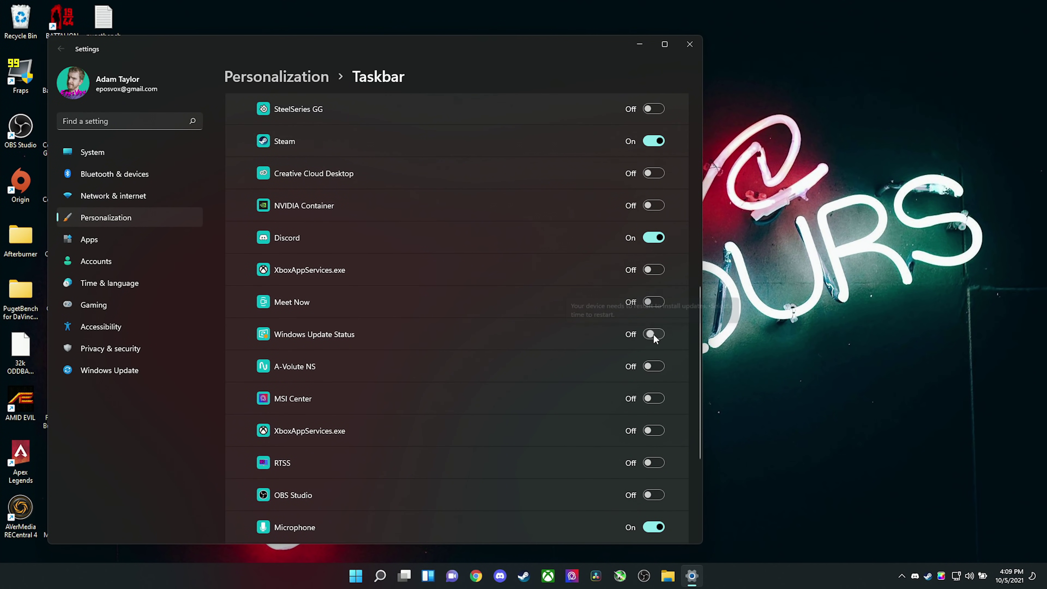
scroll(632, 382, down, 4)
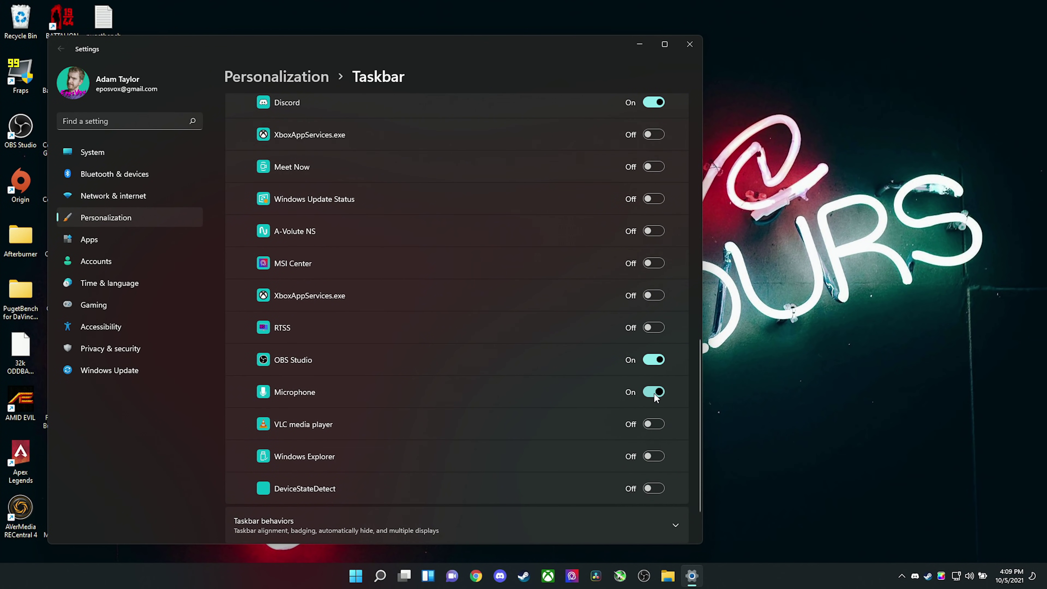
scroll(655, 398, down, 2)
- Set the taskbar alignment to Left in the taskbar behaviors
click(501, 465)
scroll(504, 425, down, 3)
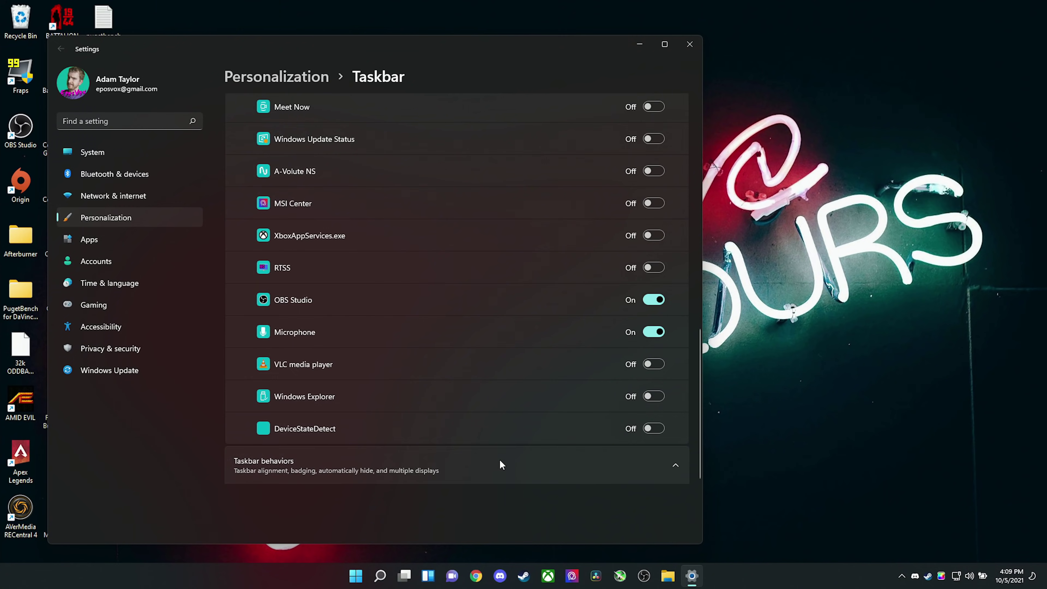
click(497, 461)
scroll(617, 363, down, 4)
click(633, 336)
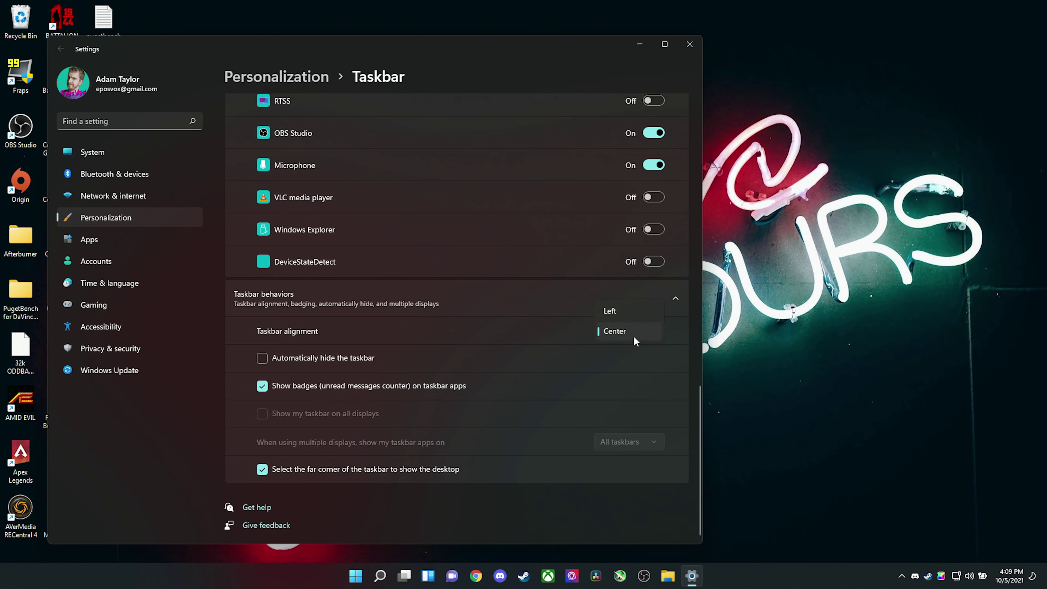
click(632, 314)
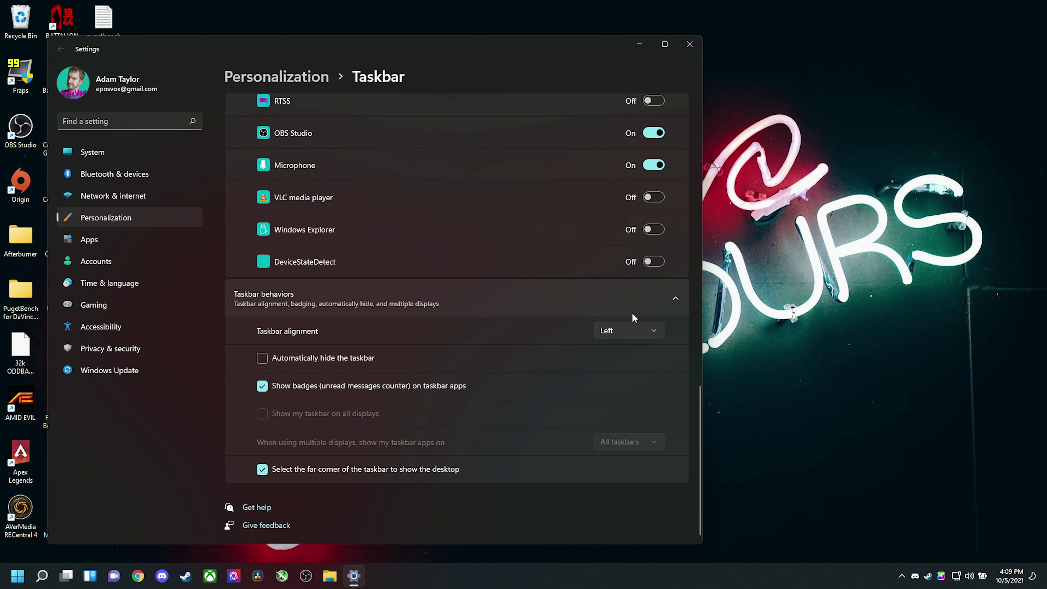
- Set the taskbar alignment to Center in the taskbar behaviors
click(633, 335)
click(632, 351)
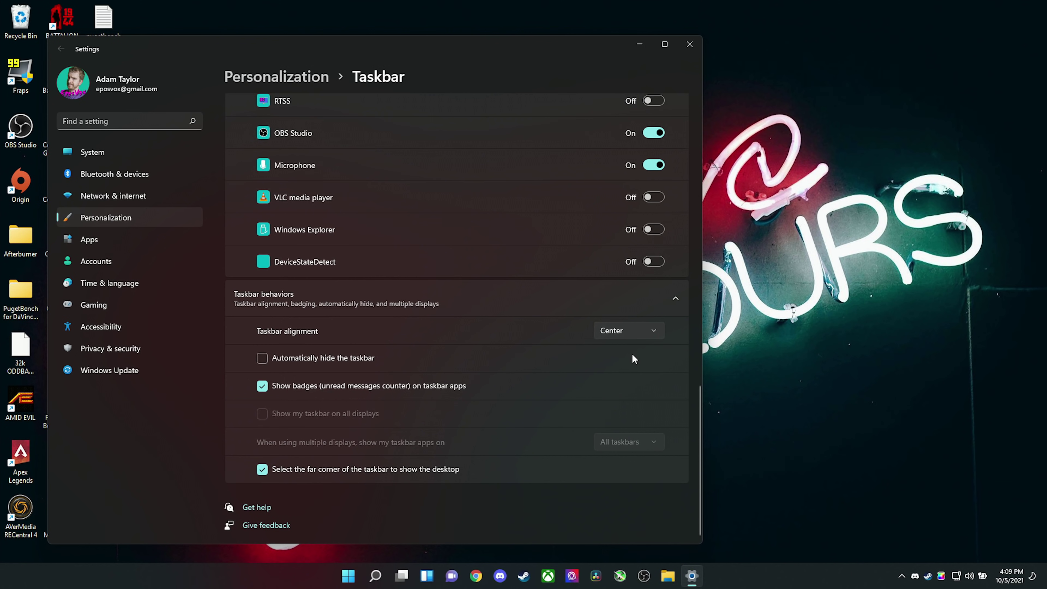
- Try the automatic taskbar hiding and the far-corner show desktop options, restoring each one
click(288, 369)
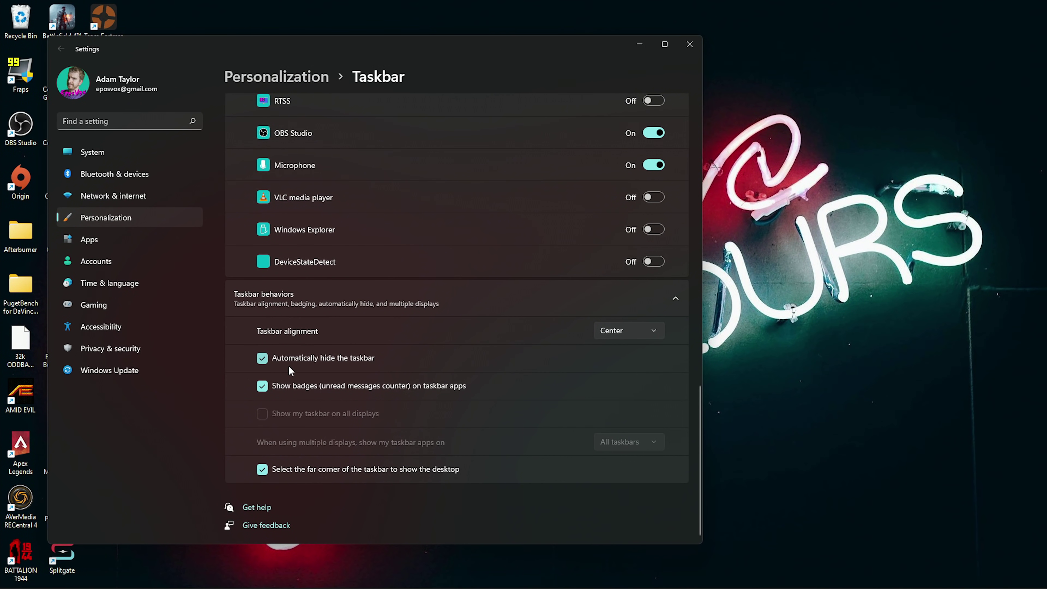
click(289, 367)
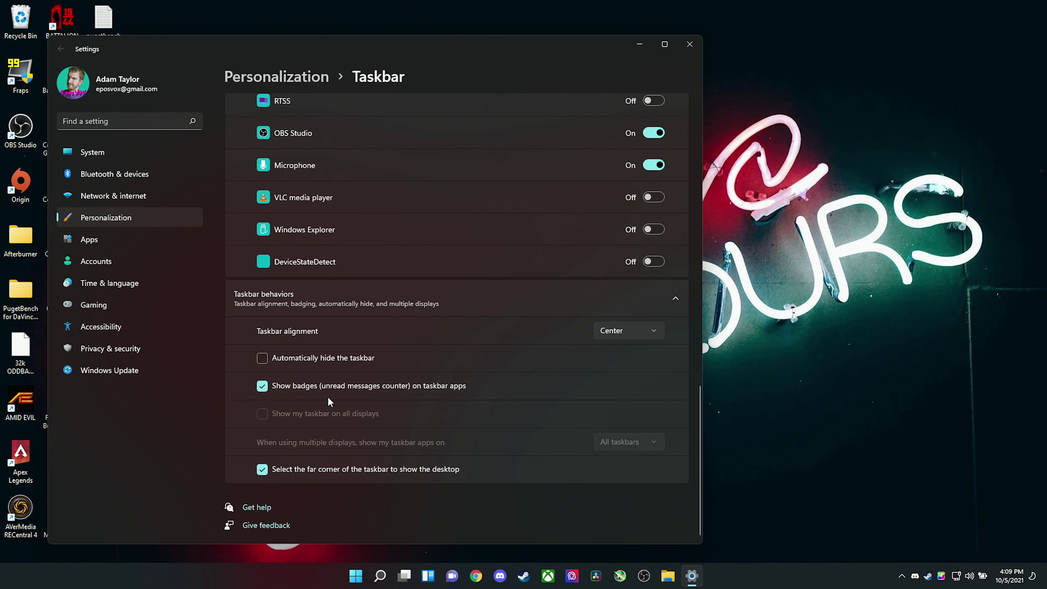
click(439, 473)
click(438, 469)
scroll(479, 457, up, 4)
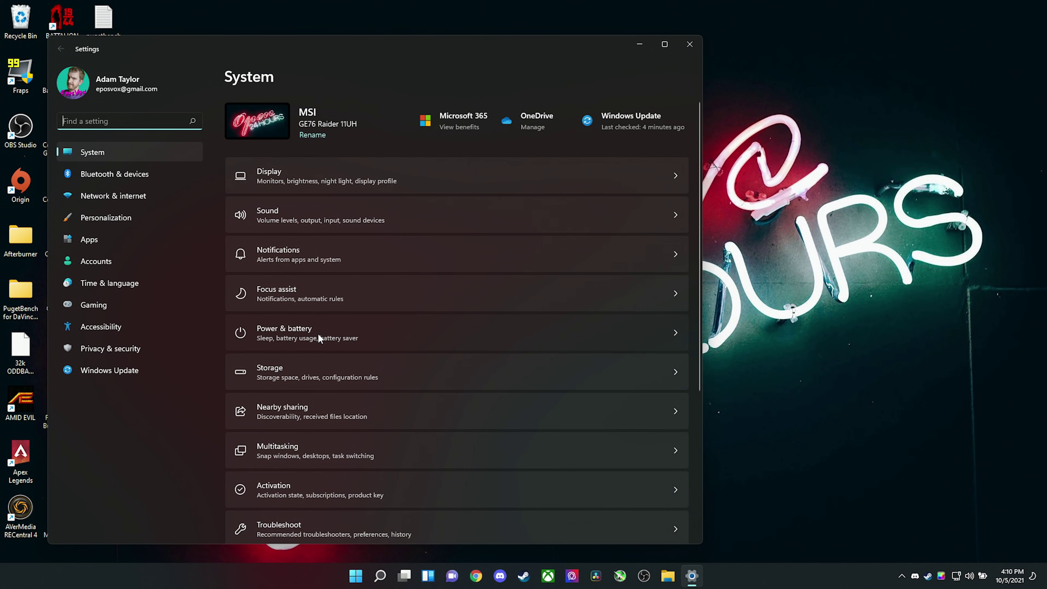
- In the Power & battery settings, set the screen to turn off after 5 minutes on battery power and 45 minutes when plugged in
click(317, 333)
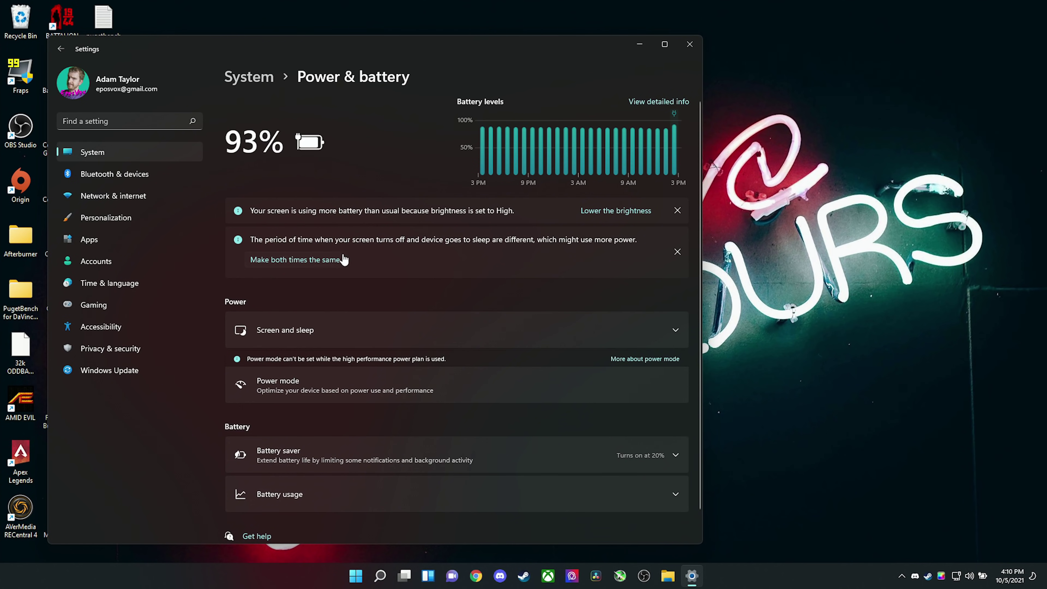
scroll(371, 285, down, 1)
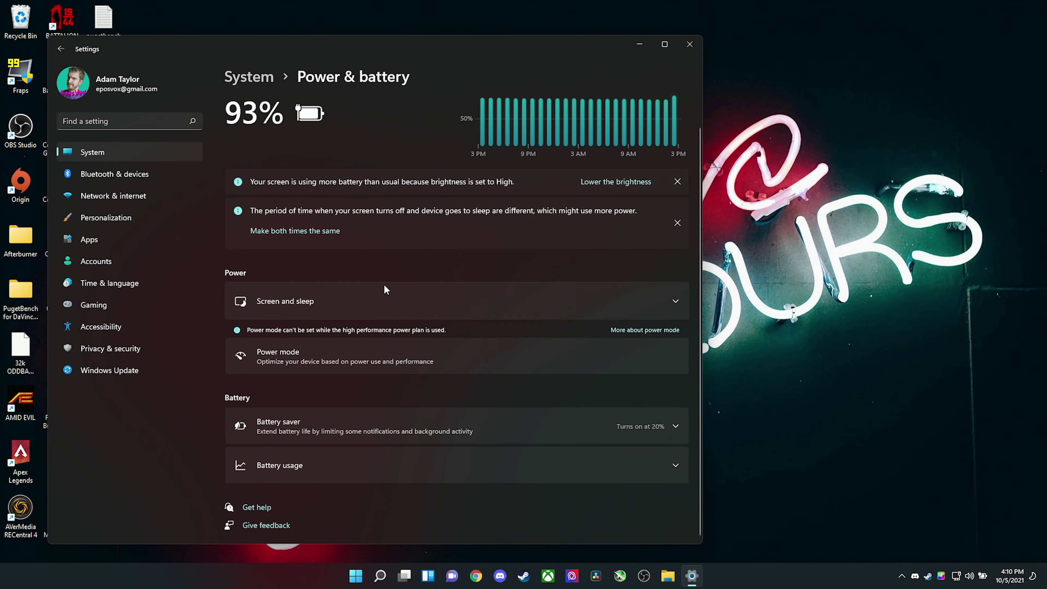
click(449, 301)
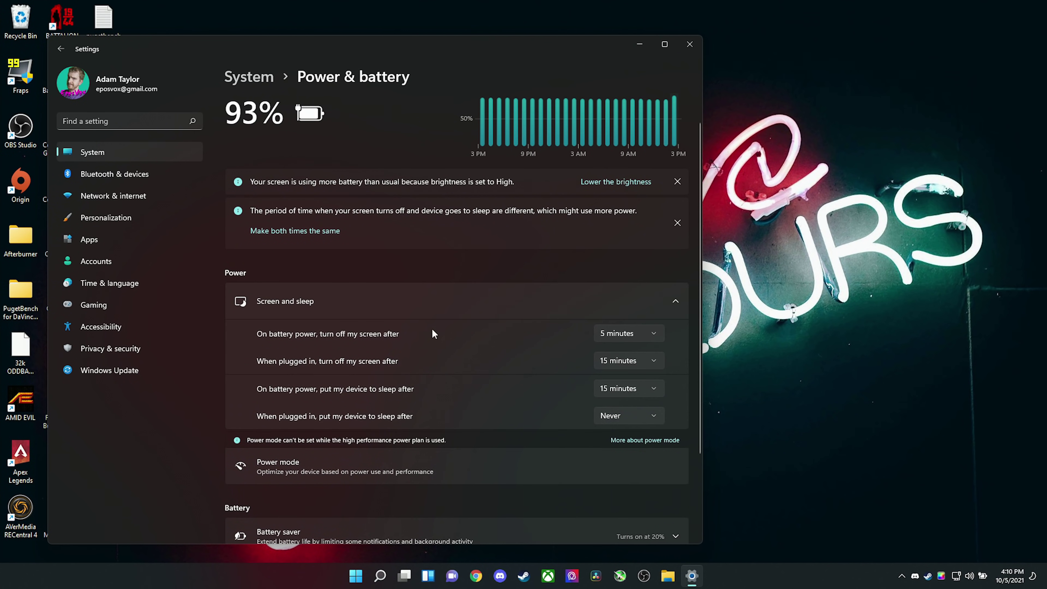
click(621, 339)
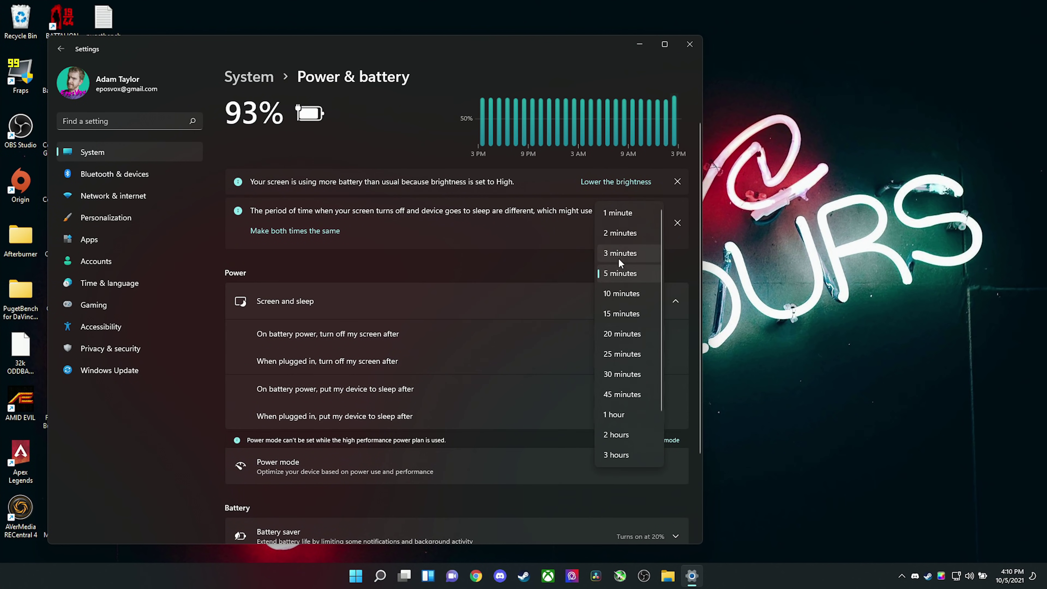
click(611, 276)
click(625, 361)
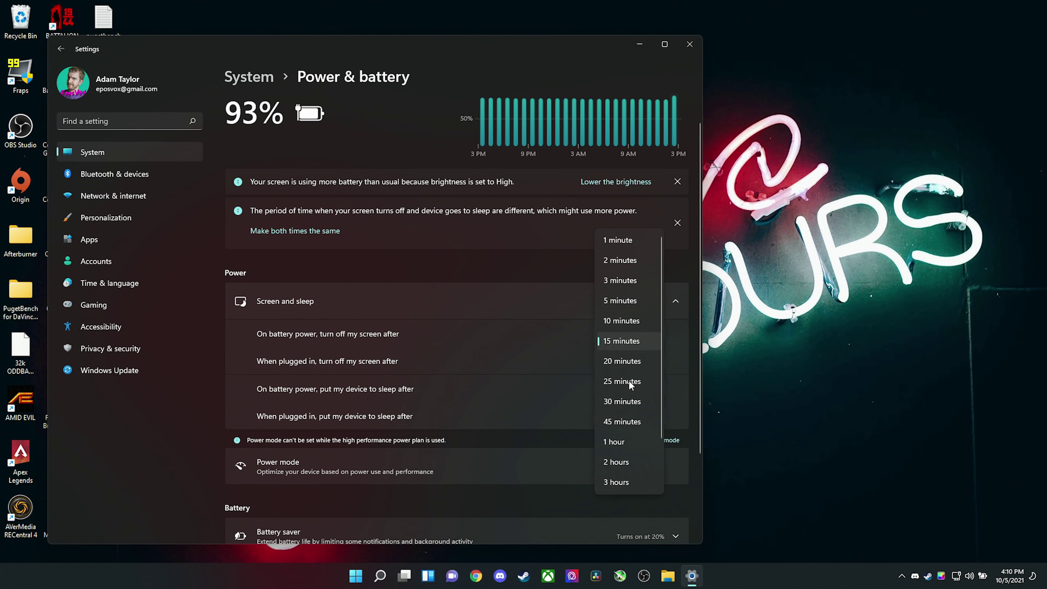
click(625, 420)
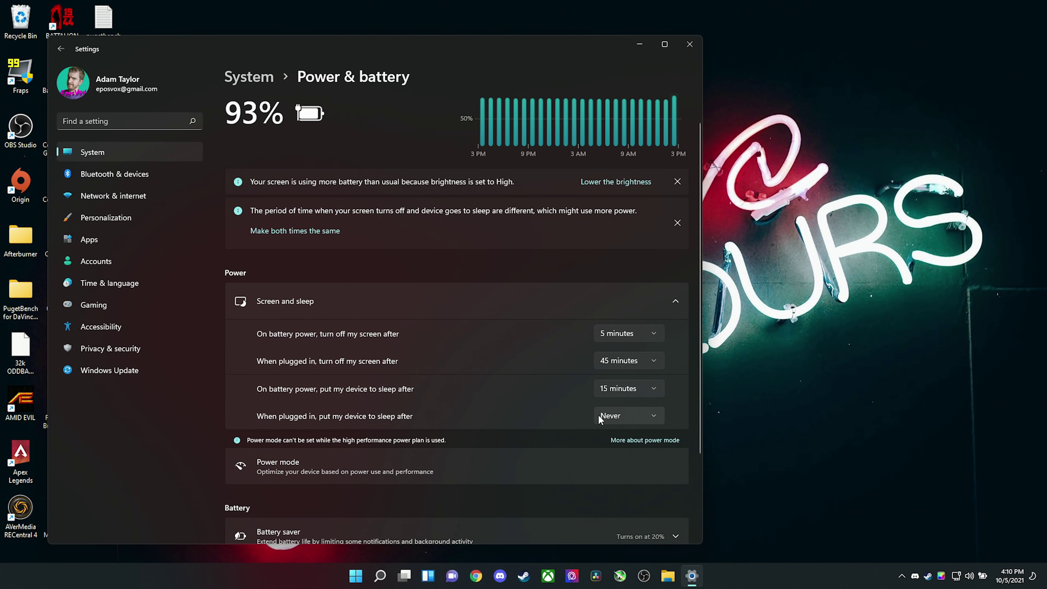
- Set the device to go to sleep after 30 minutes on battery power
click(632, 387)
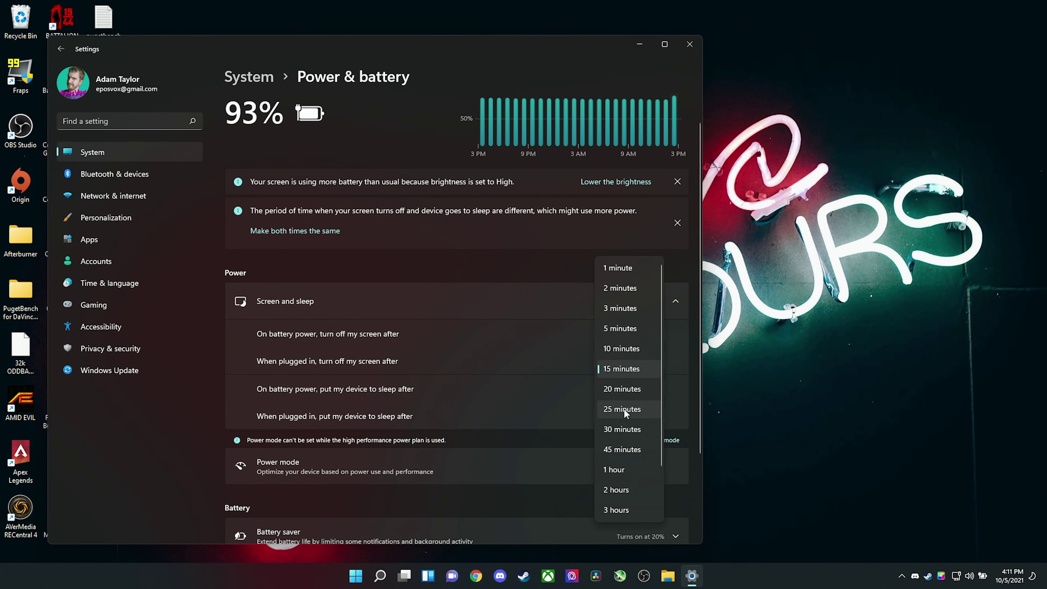
click(623, 427)
scroll(554, 426, down, 3)
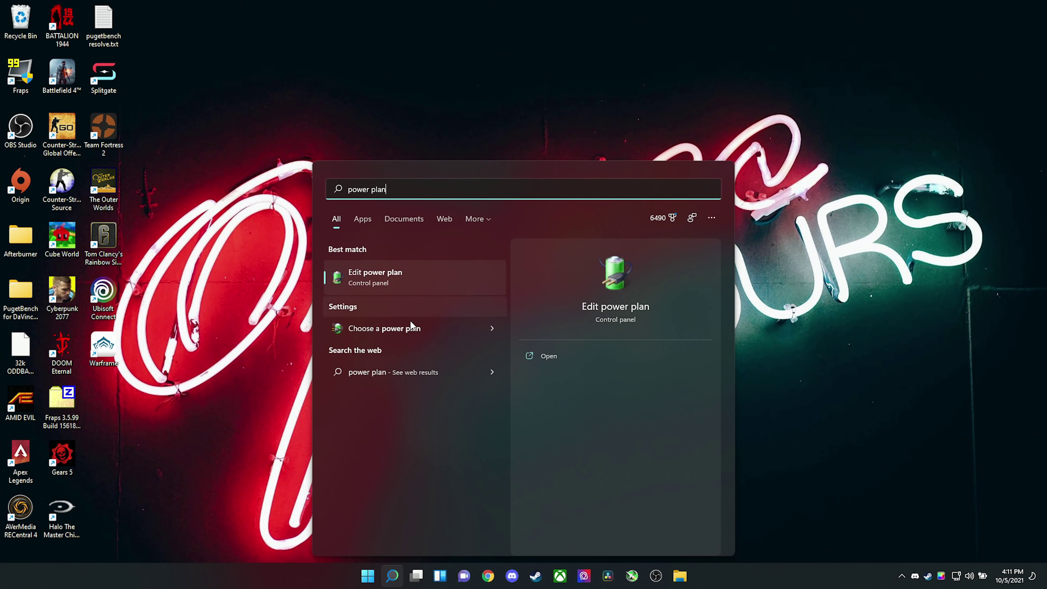
- Open the Control Panel power plan options, choose Ultimate Performance over Balanced, and check its display and sleep settings
click(409, 324)
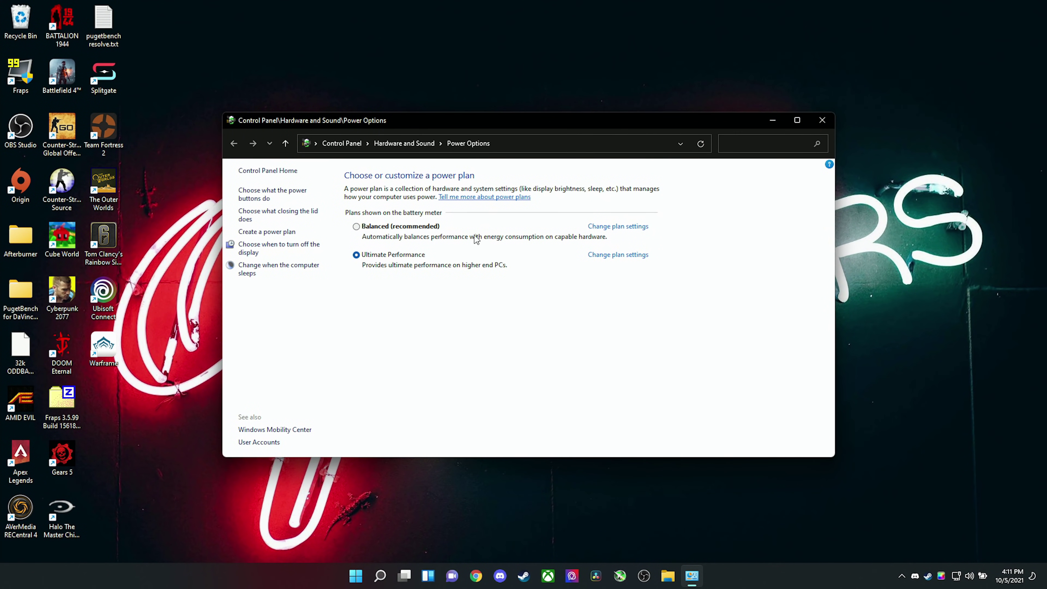
click(393, 229)
click(398, 256)
click(596, 257)
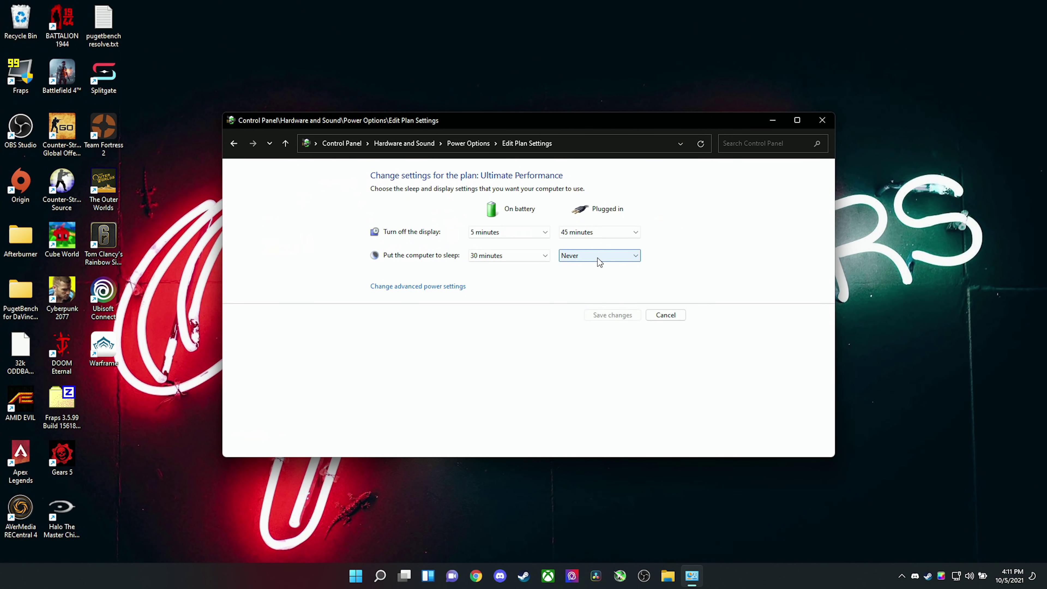
click(614, 314)
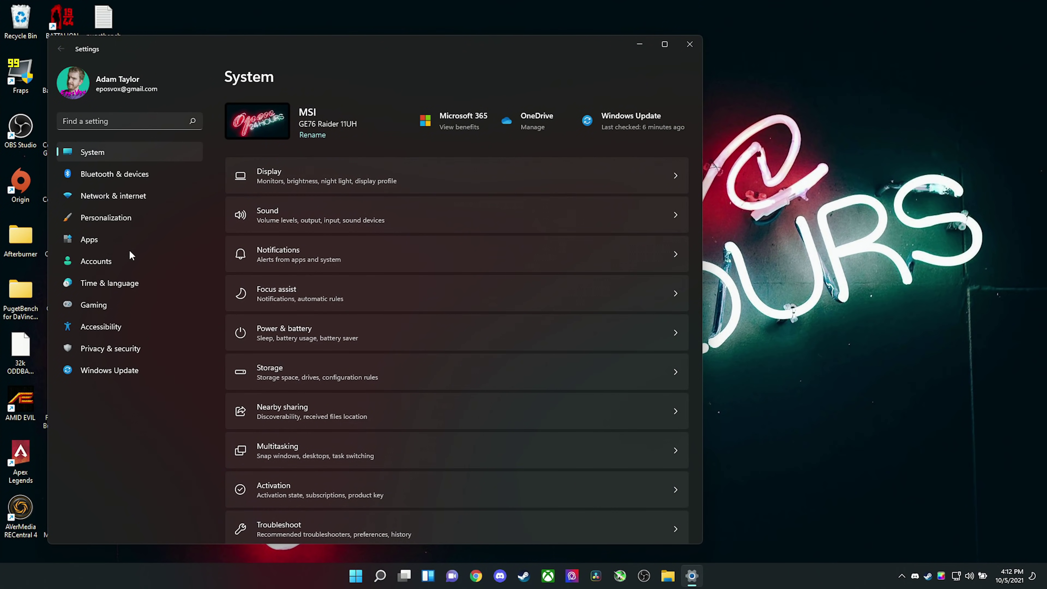
- Open the account sign-in options and examine the facial recognition, fingerprint, PIN and security key sections
click(126, 261)
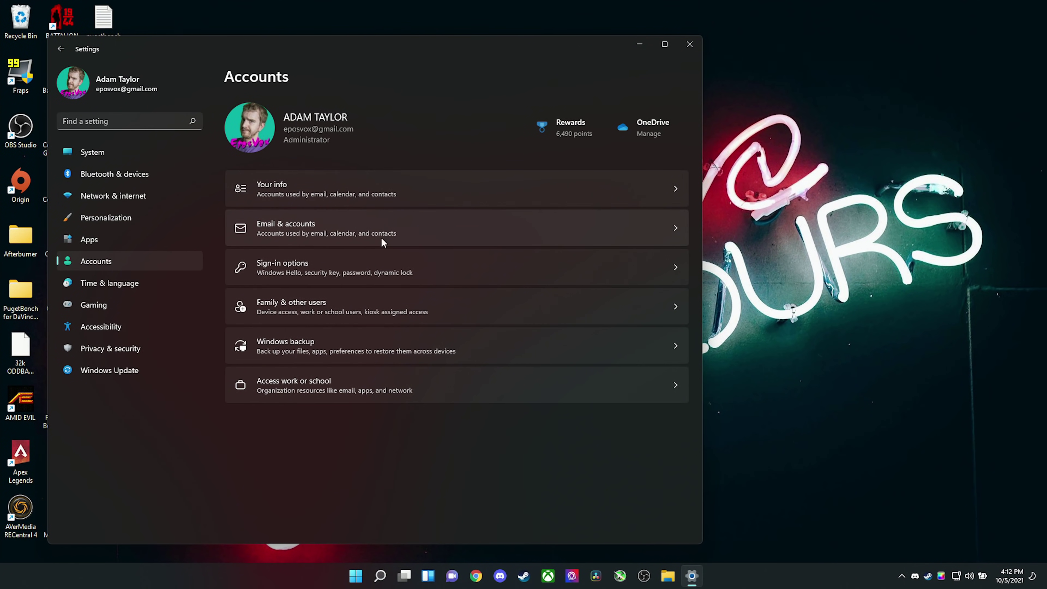
click(379, 270)
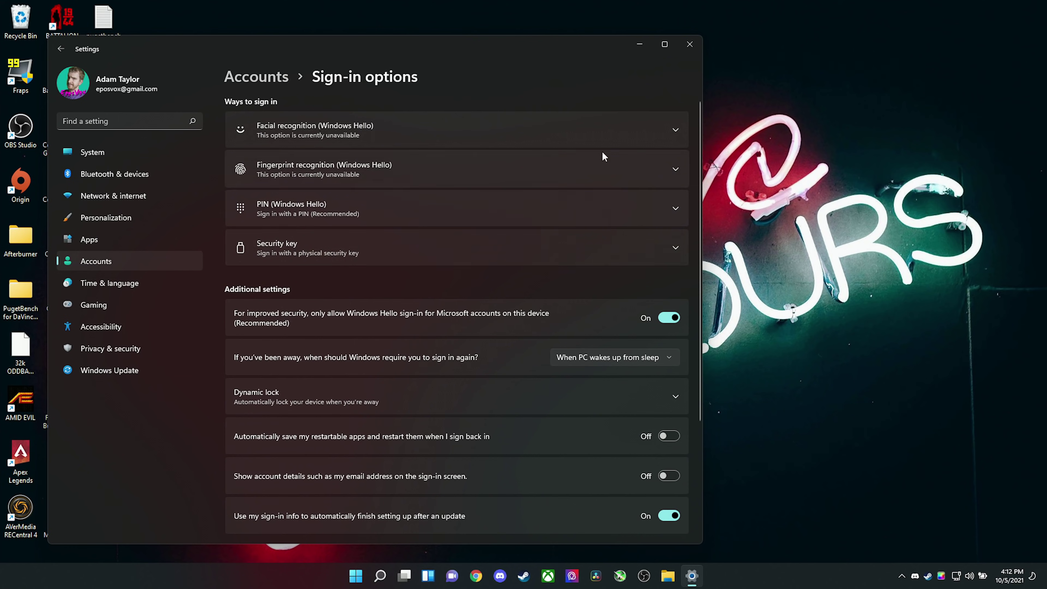
click(675, 130)
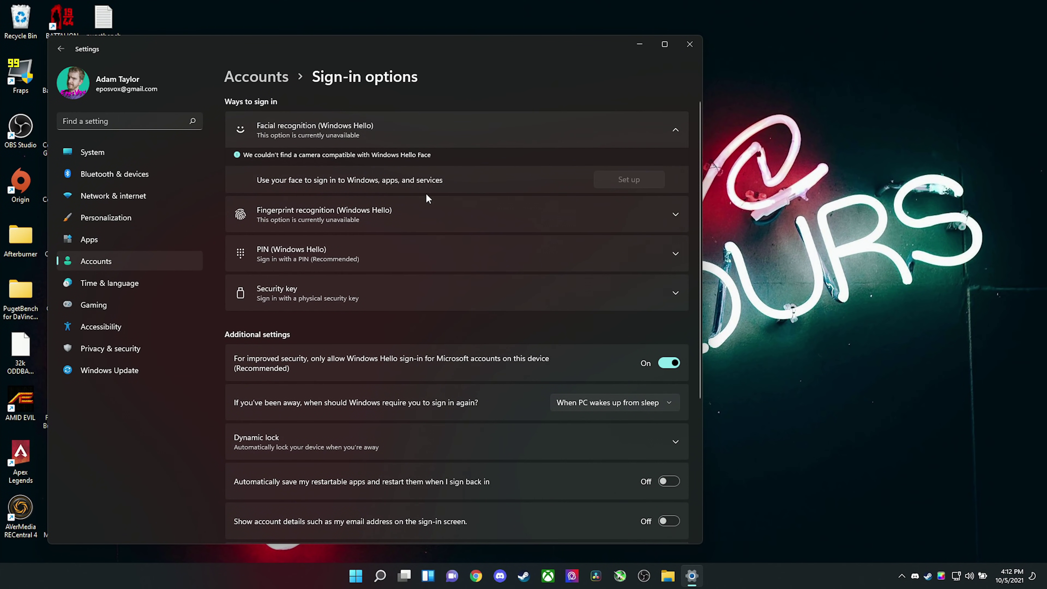
click(672, 214)
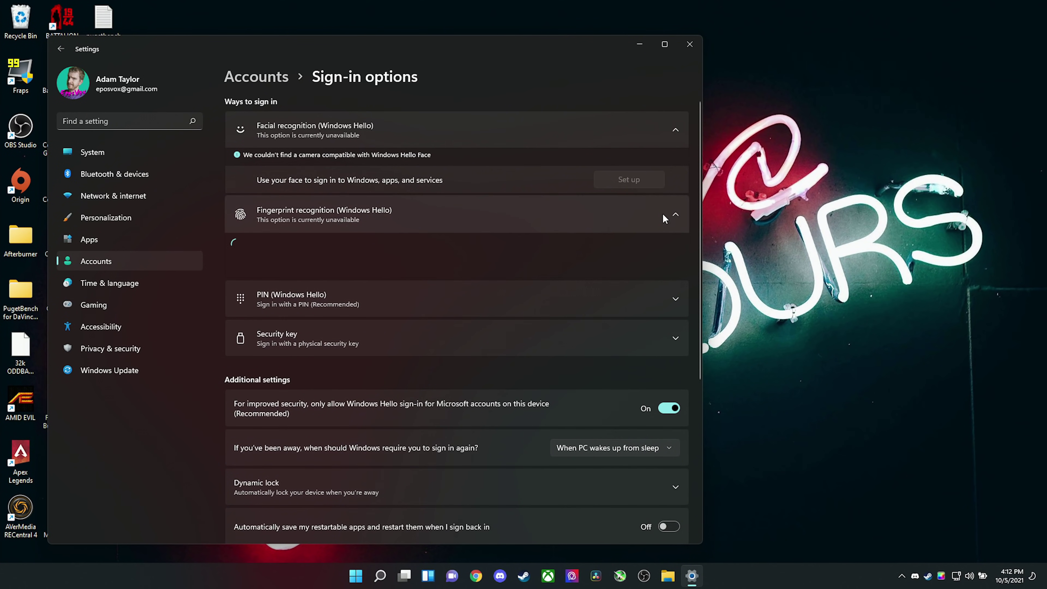
click(642, 298)
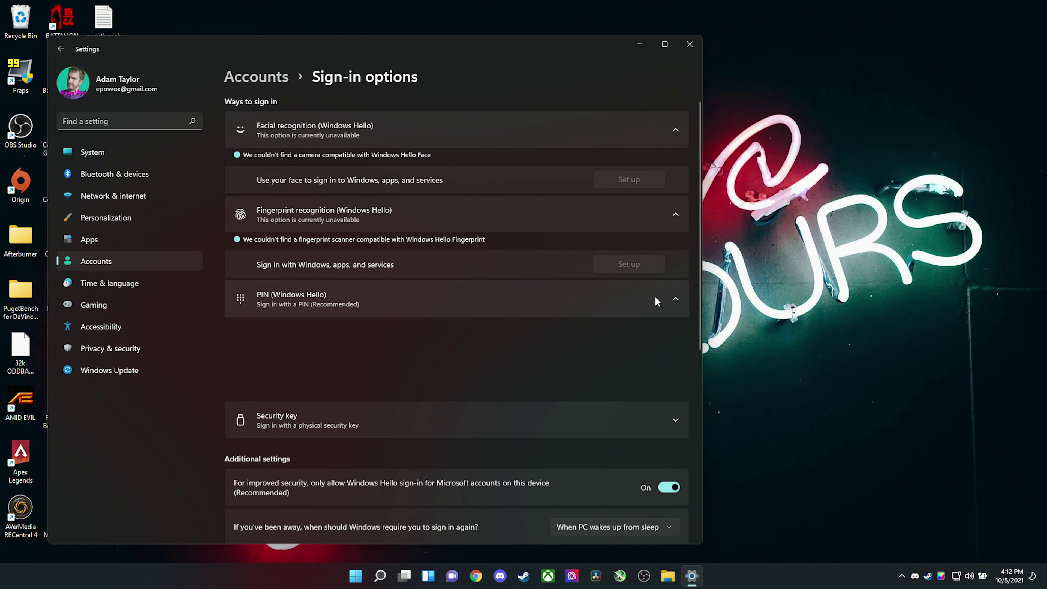
scroll(510, 328, down, 2)
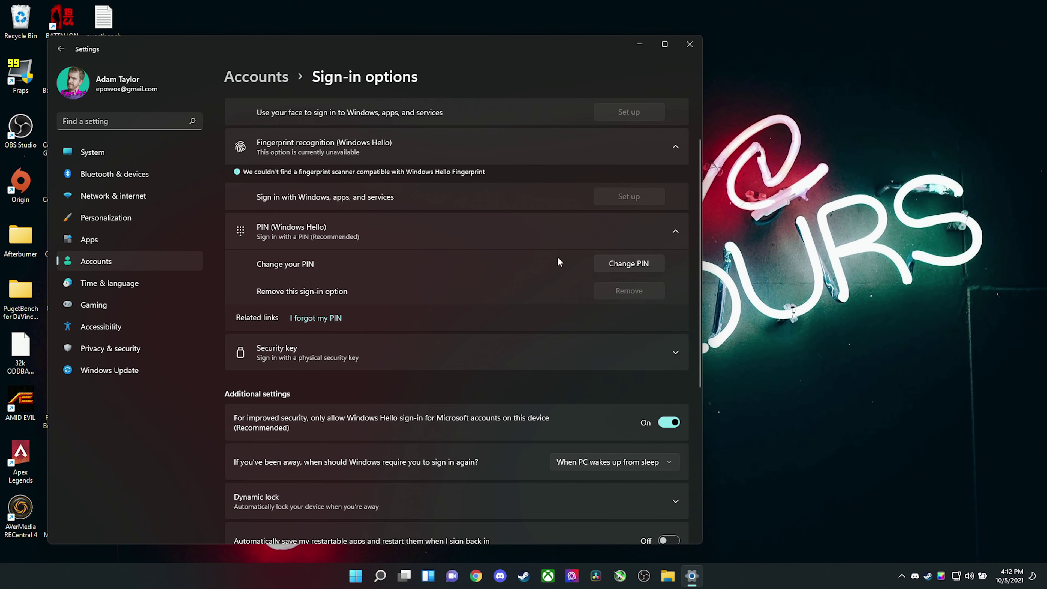
scroll(454, 329, down, 4)
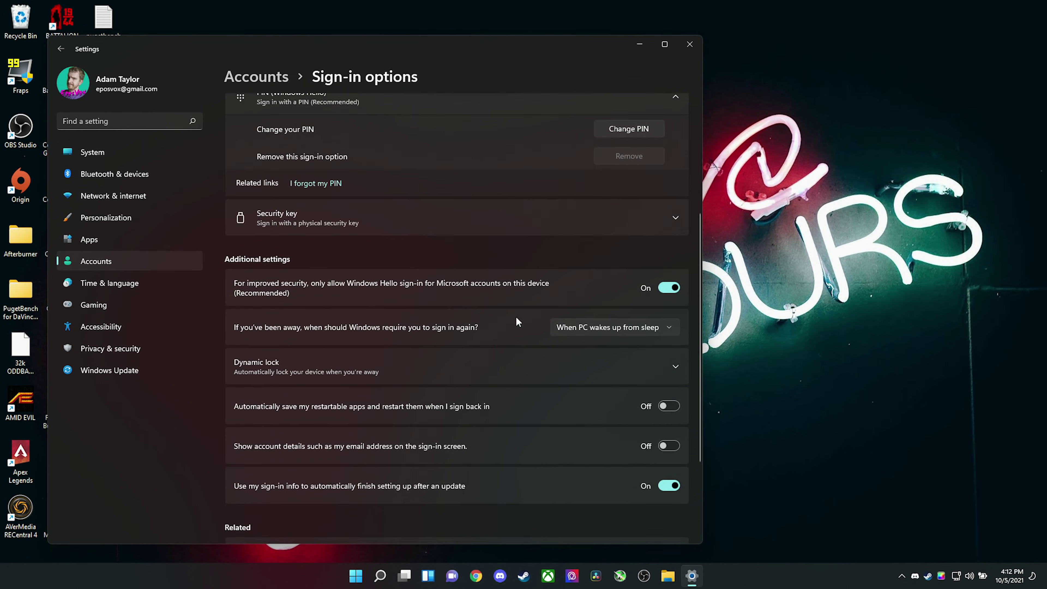
click(662, 228)
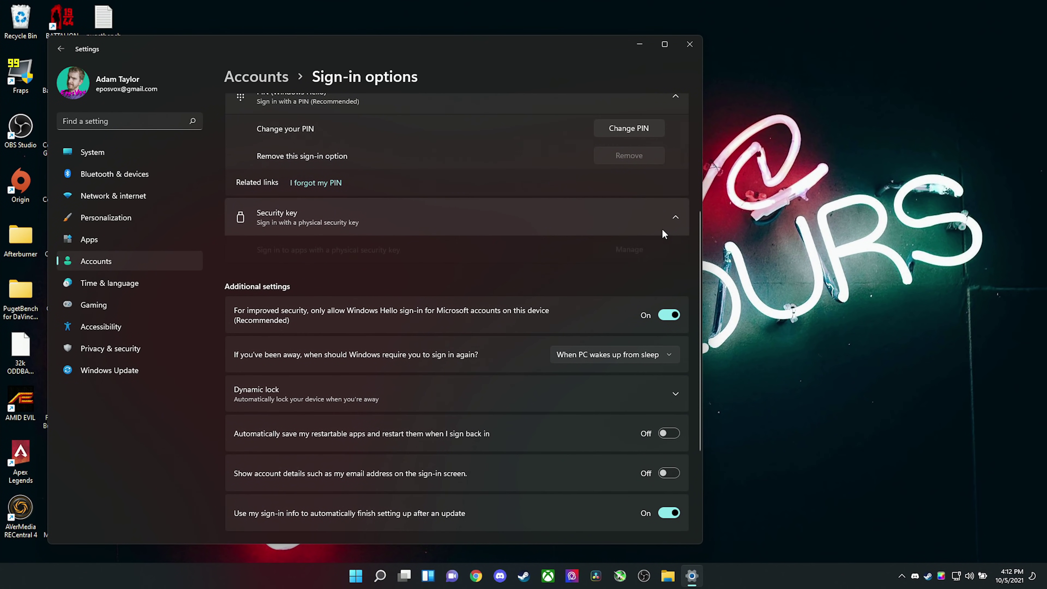
scroll(516, 281, down, 4)
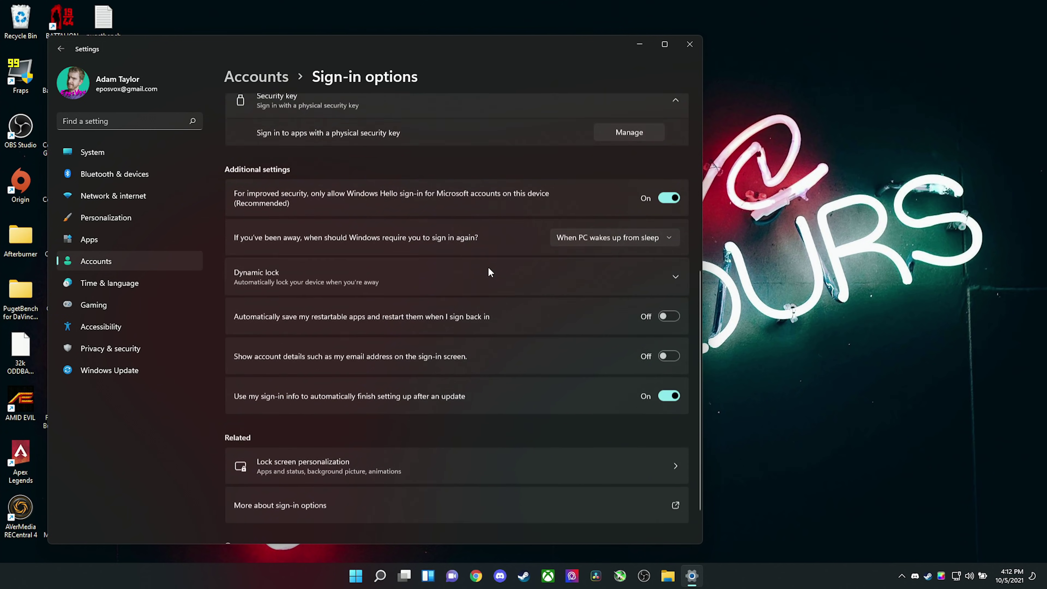
- Require signing in again after being away with the When PC wakes up from sleep option
click(589, 221)
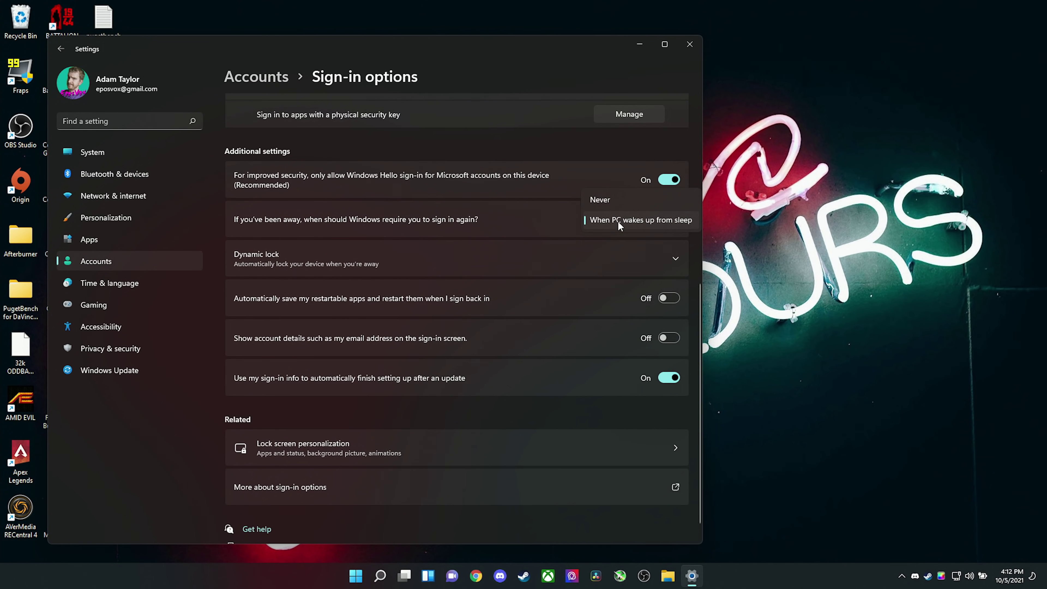
click(626, 225)
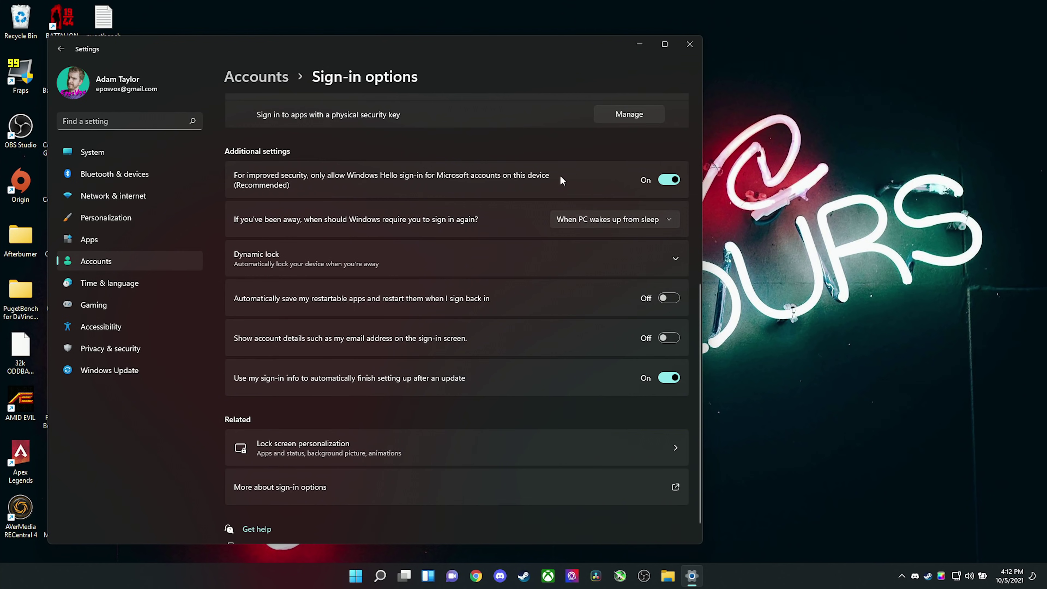
- Try letting Windows automatically lock the device under Dynamic lock, and turn the option off again
click(567, 255)
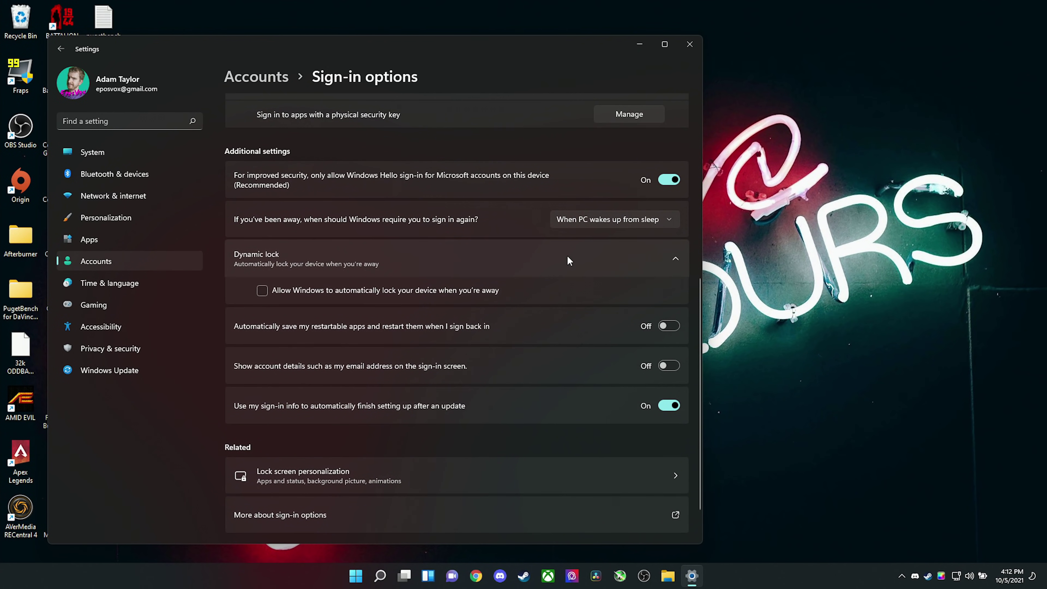
click(453, 291)
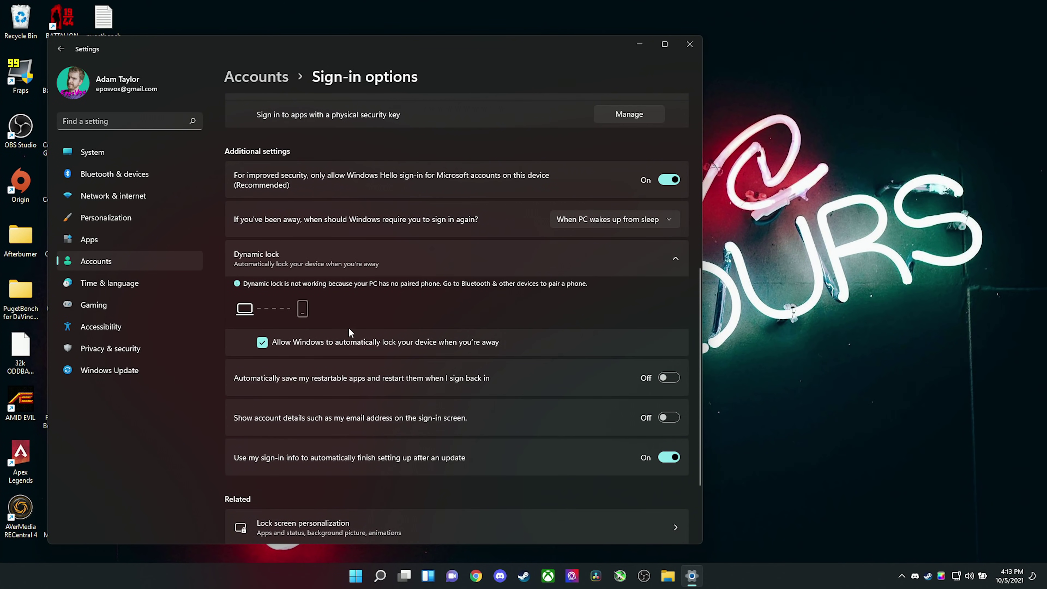
click(350, 342)
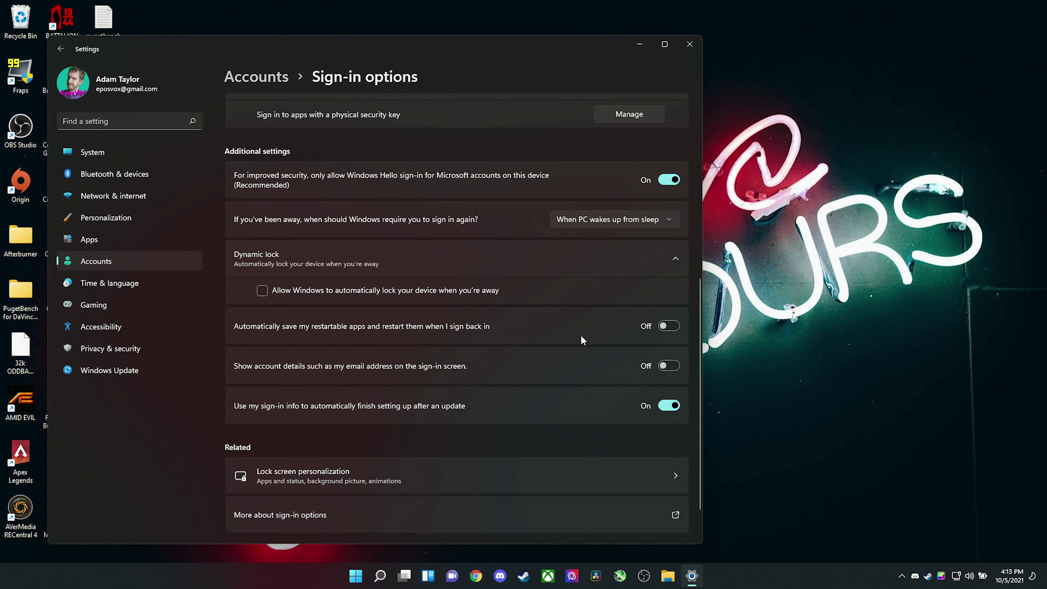